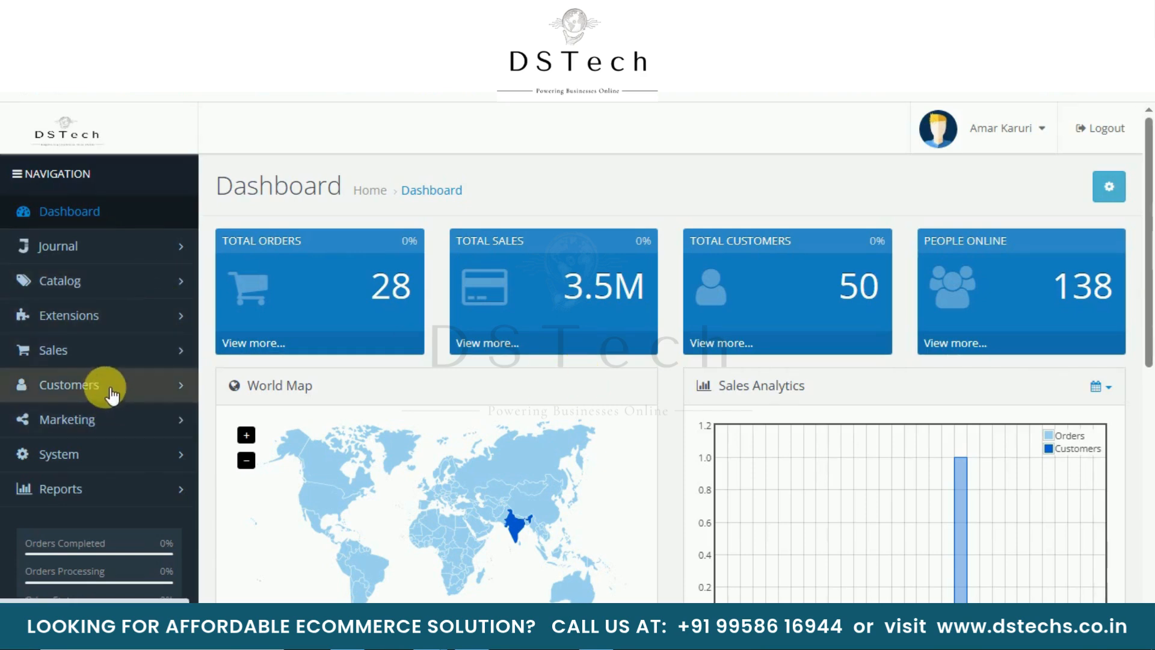
Step: Open the marketing coupon list and open the anniversary coupon with code GIFT4U for editing
{"action": "left_click", "coordinate": [108, 421]}
{"action": "scroll", "coordinate": [98, 421], "scroll_direction": "down", "scroll_amount": 1}
{"action": "left_click", "coordinate": [77, 404]}
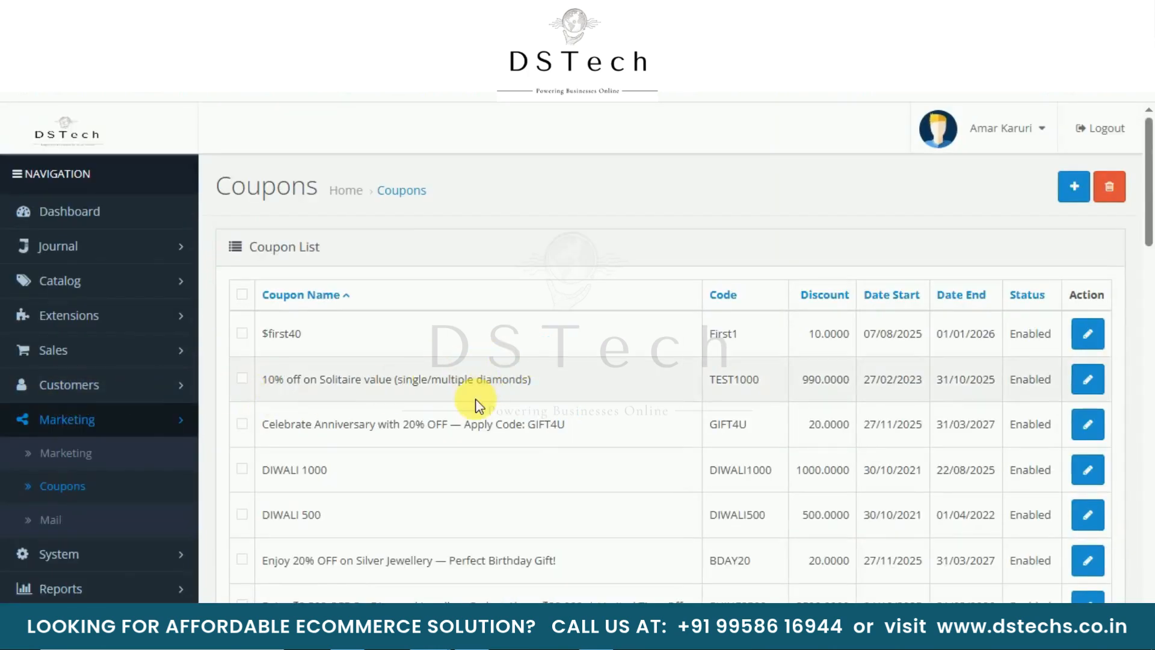
{"action": "scroll", "coordinate": [706, 391], "scroll_direction": "down", "scroll_amount": 4}
{"action": "scroll", "coordinate": [707, 397], "scroll_direction": "up", "scroll_amount": 4}
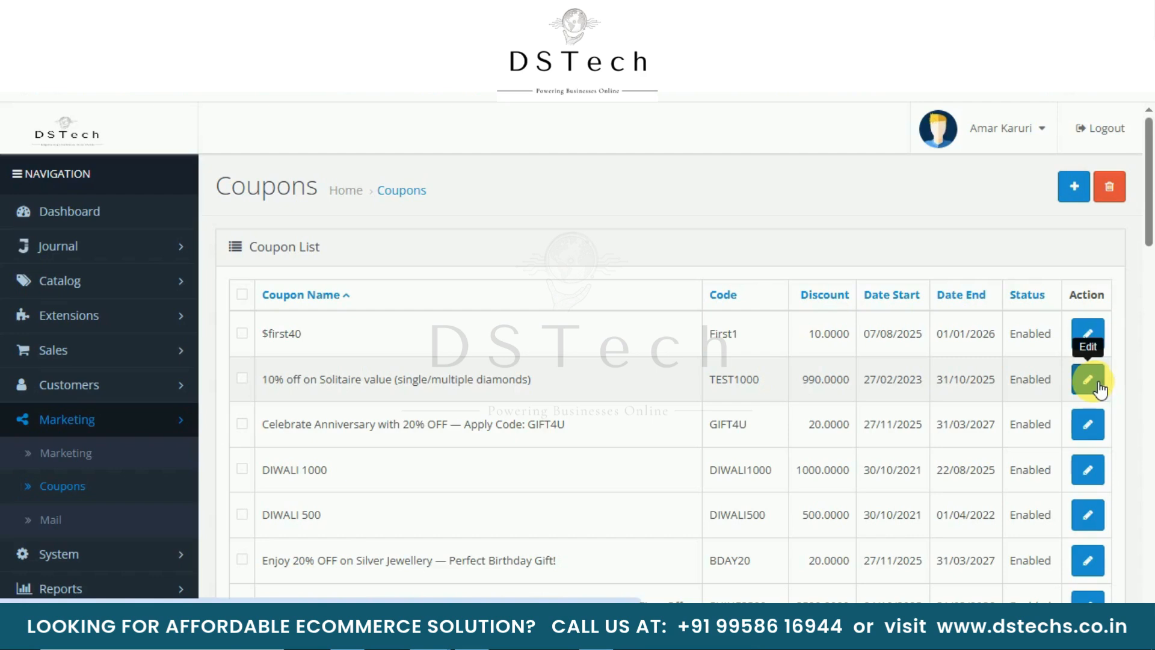
{"action": "left_click", "coordinate": [1088, 426]}
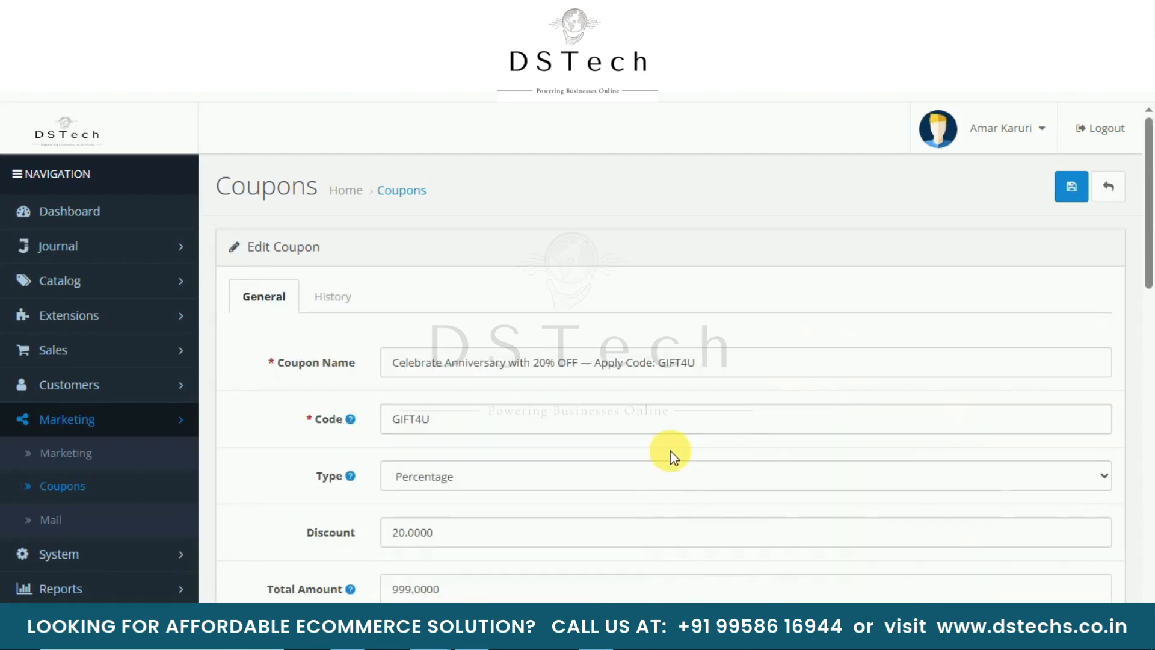
Step: Examine the coupon's name, code and type settings, including the available discount types
{"action": "left_click", "coordinate": [491, 413]}
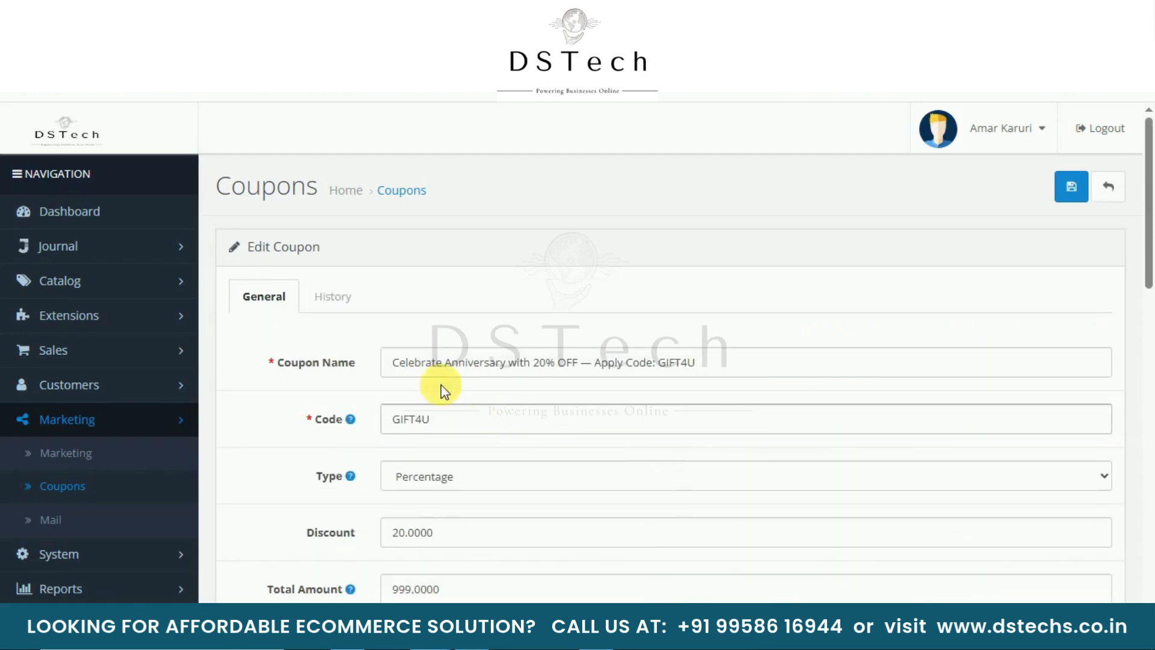
{"action": "scroll", "coordinate": [447, 385], "scroll_direction": "down", "scroll_amount": 2}
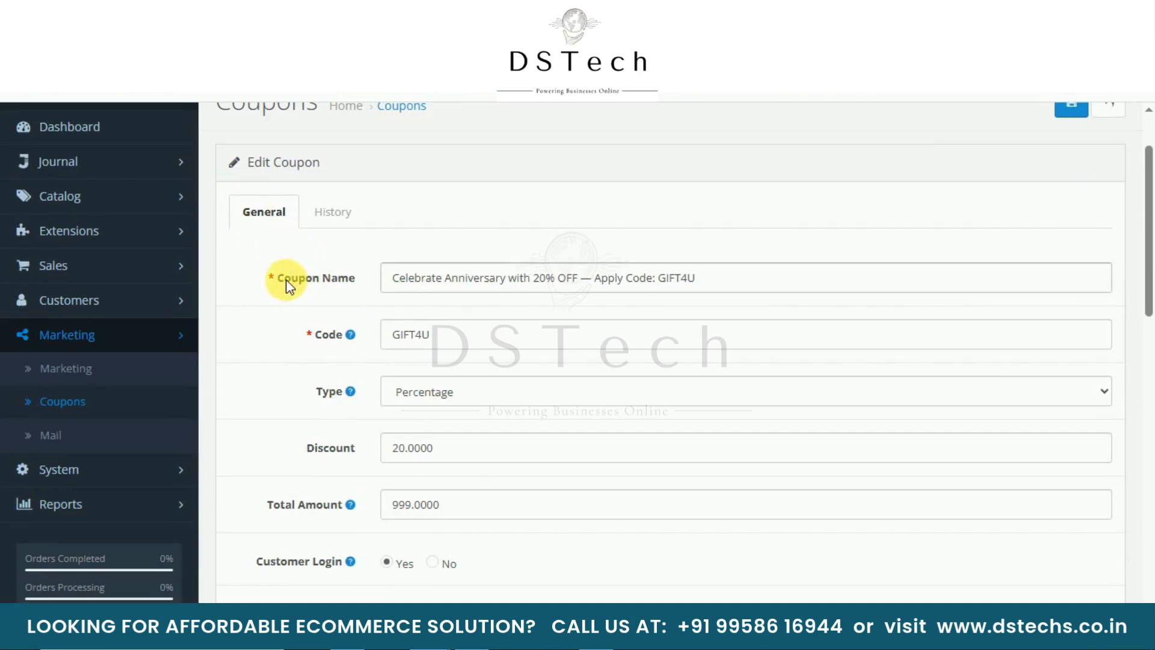
{"action": "left_click_drag", "start_coordinate": [298, 278], "coordinate": [354, 286]}
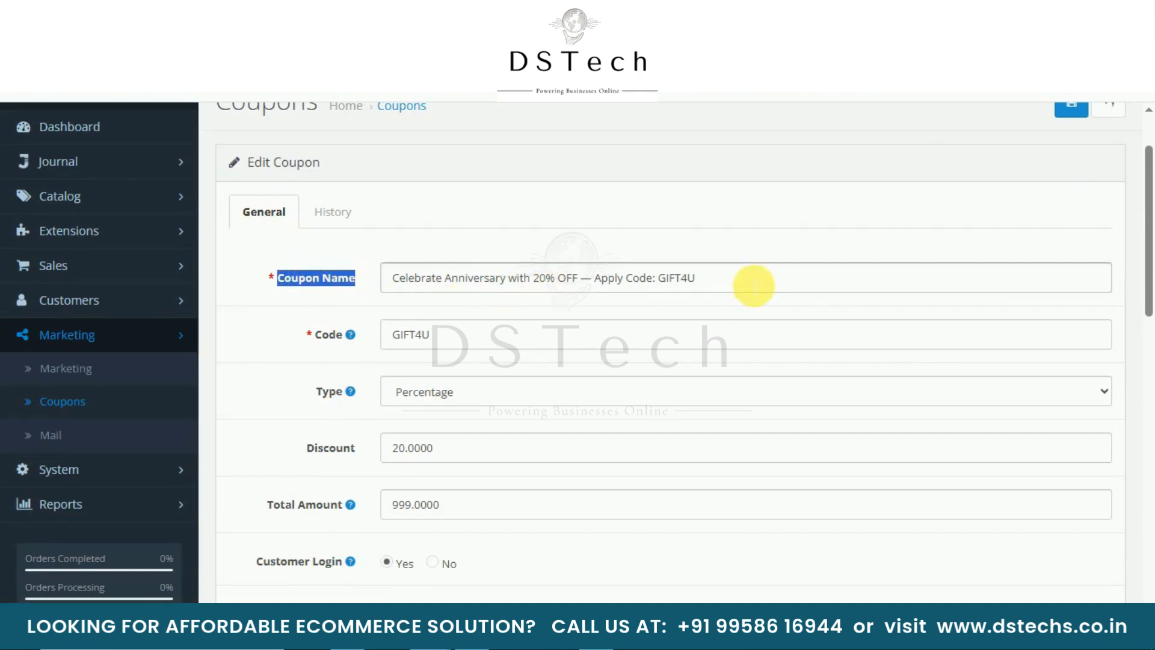
{"action": "left_click", "coordinate": [759, 286]}
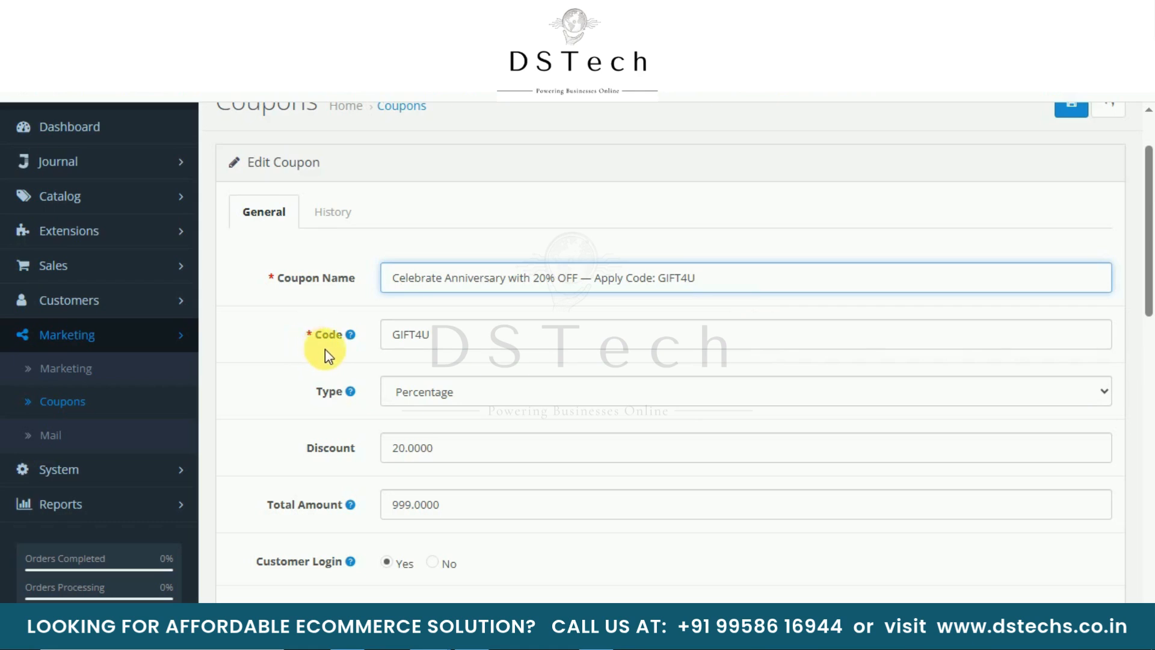
{"action": "mouse_move", "coordinate": [325, 344]}
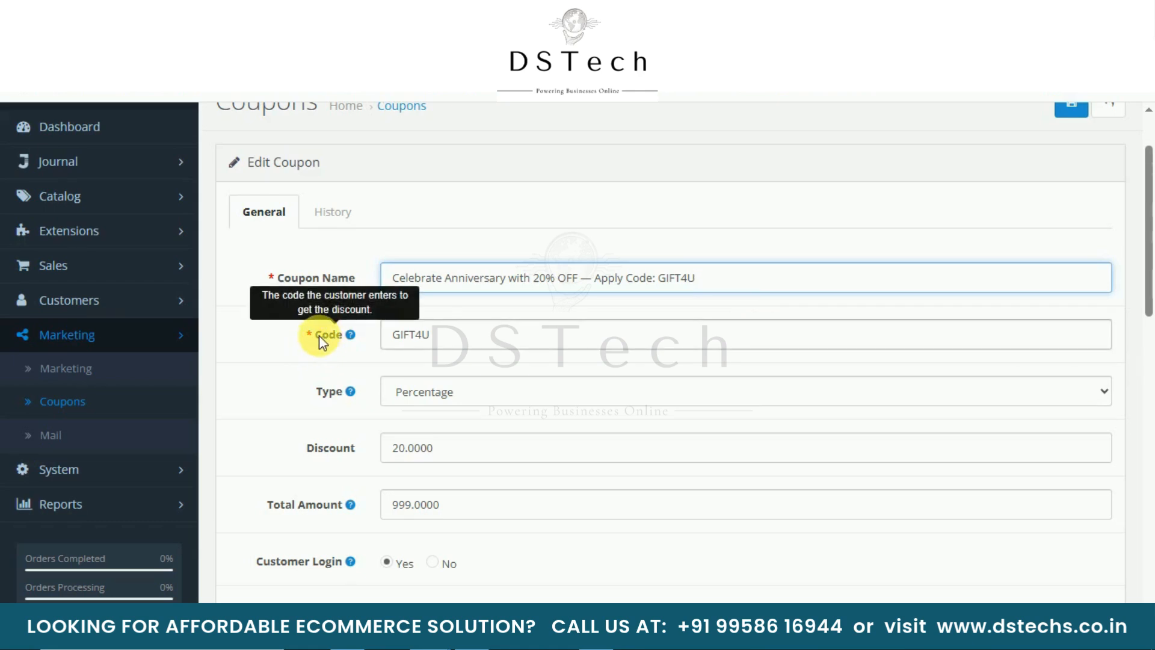
{"action": "left_click", "coordinate": [483, 342]}
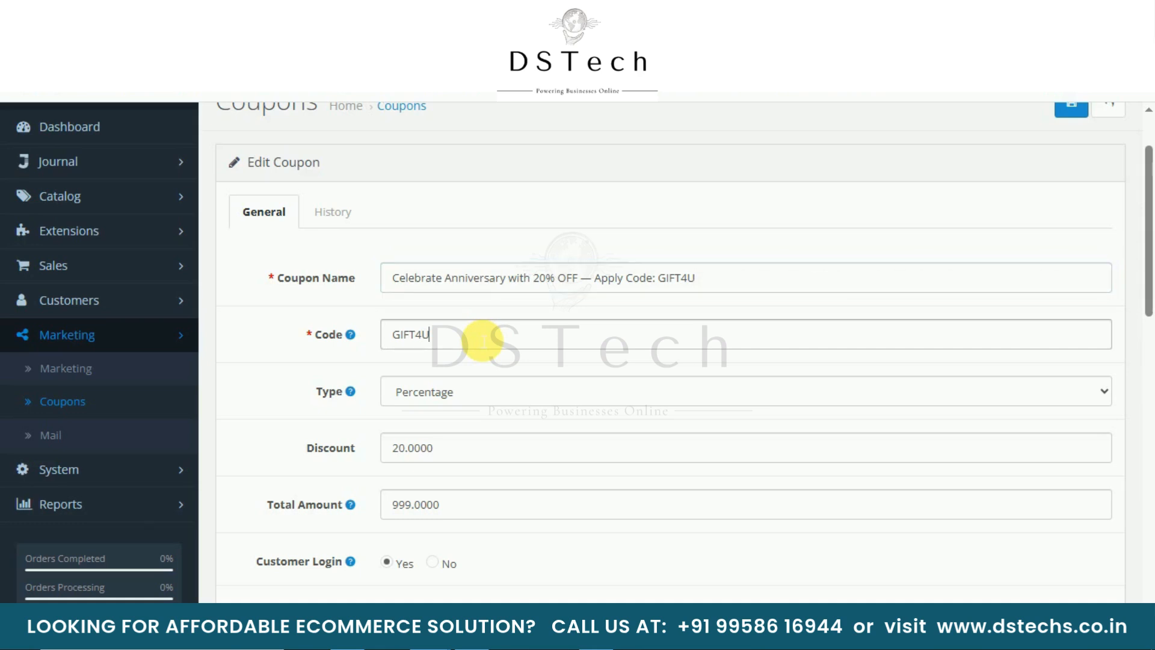
{"action": "mouse_move", "coordinate": [328, 393]}
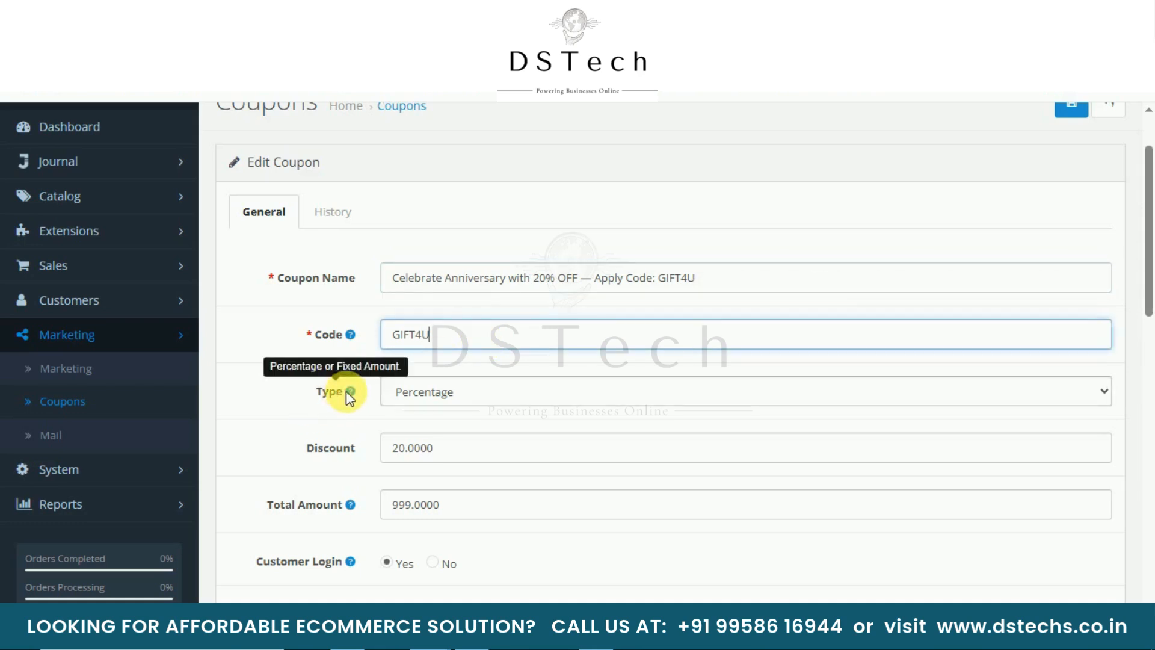
{"action": "left_click", "coordinate": [444, 395]}
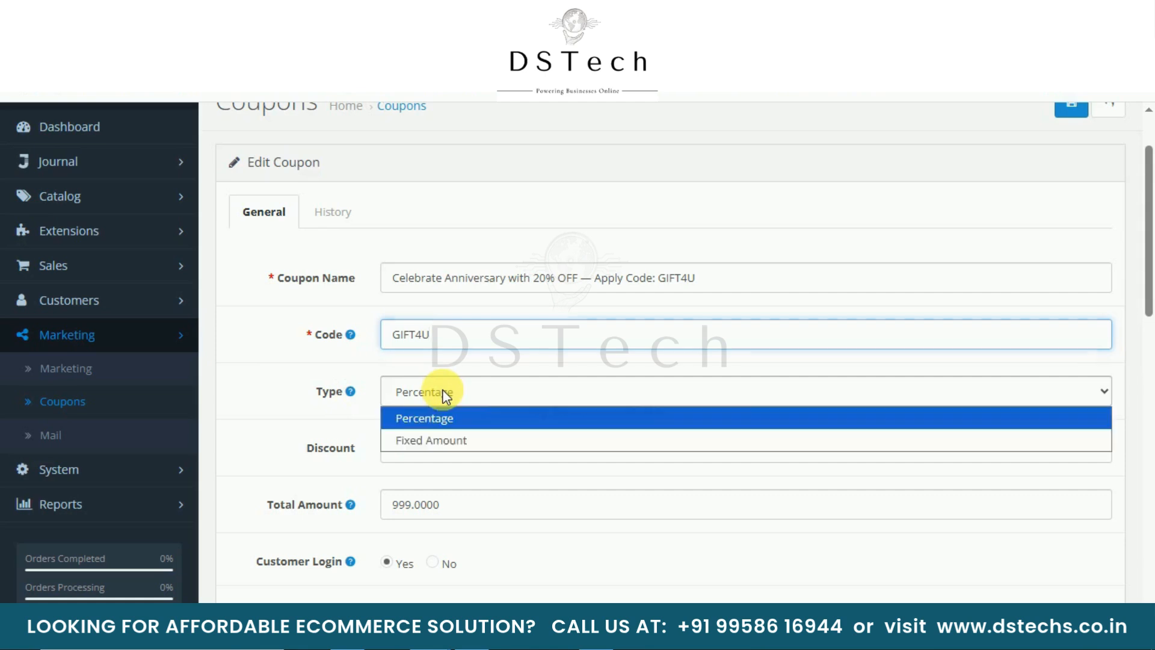
{"action": "left_click", "coordinate": [444, 395]}
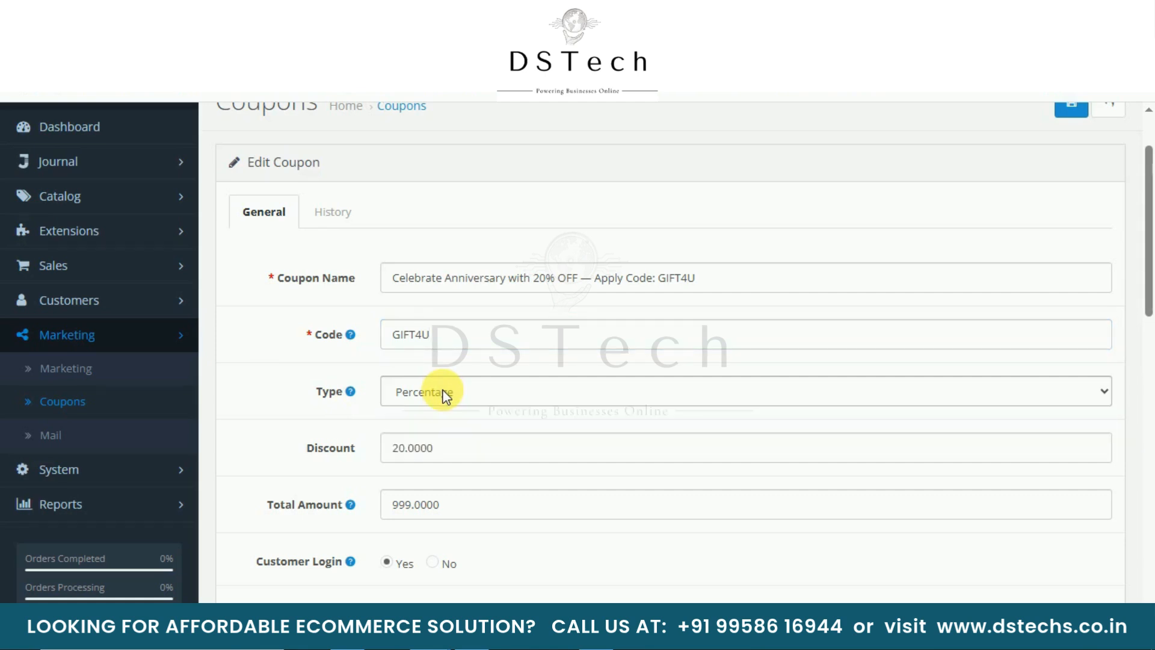
Step: Examine the coupon's discount, minimum total amount, customer login and free shipping settings
{"action": "scroll", "coordinate": [425, 421], "scroll_direction": "down", "scroll_amount": 1}
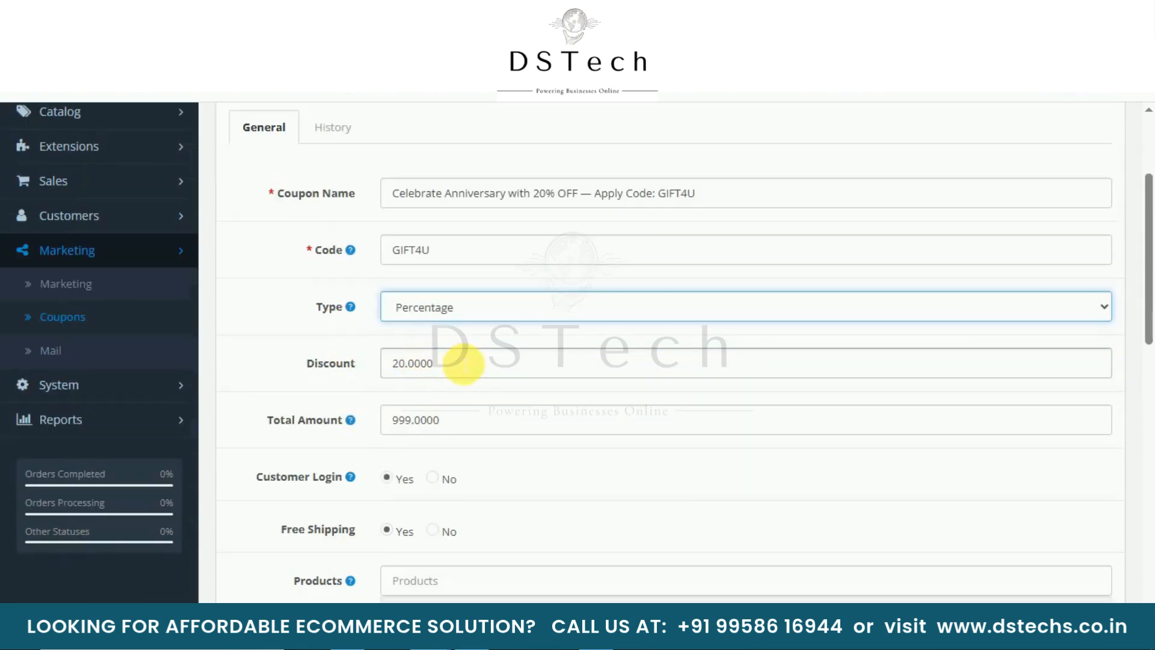
{"action": "double_click", "coordinate": [453, 363]}
{"action": "left_click", "coordinate": [469, 315]}
{"action": "left_click", "coordinate": [476, 356]}
{"action": "left_click", "coordinate": [510, 304]}
{"action": "left_click", "coordinate": [457, 340]}
{"action": "scroll", "coordinate": [280, 430], "scroll_direction": "down", "scroll_amount": 1}
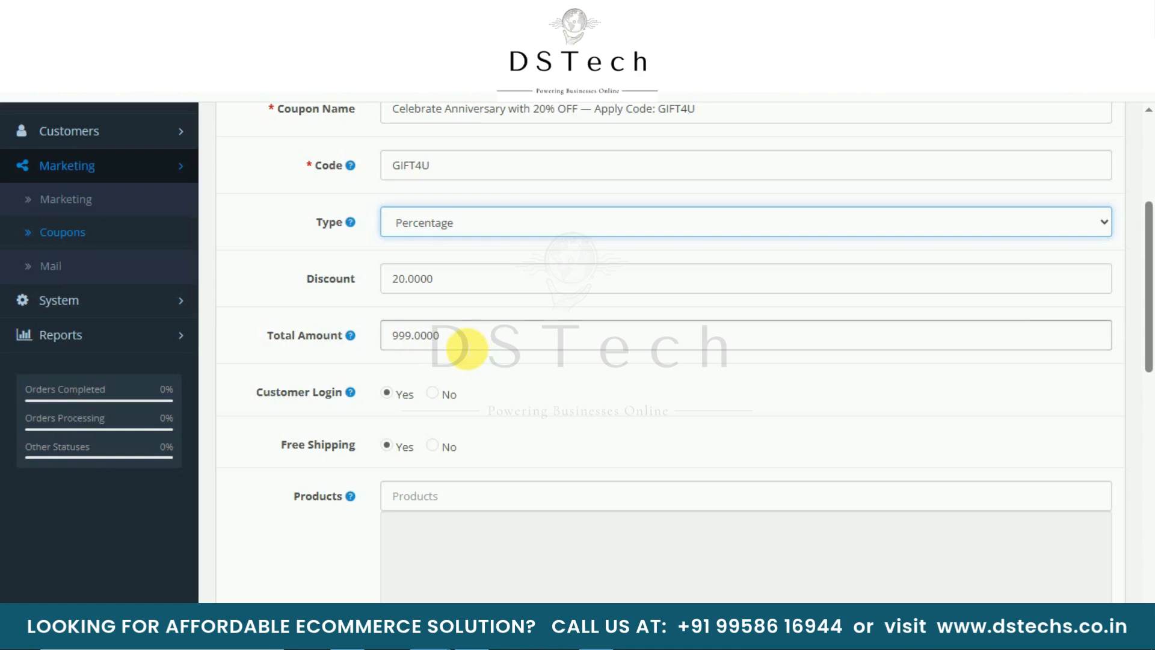
{"action": "left_click_drag", "start_coordinate": [474, 342], "coordinate": [312, 333]}
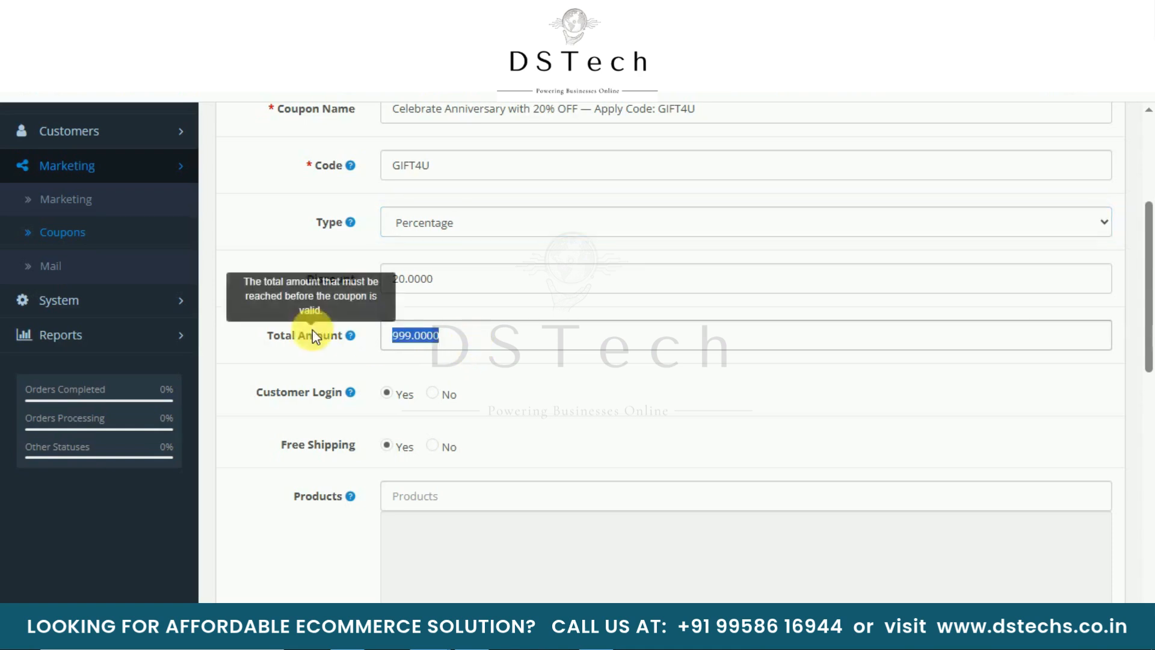
{"action": "left_click", "coordinate": [582, 383]}
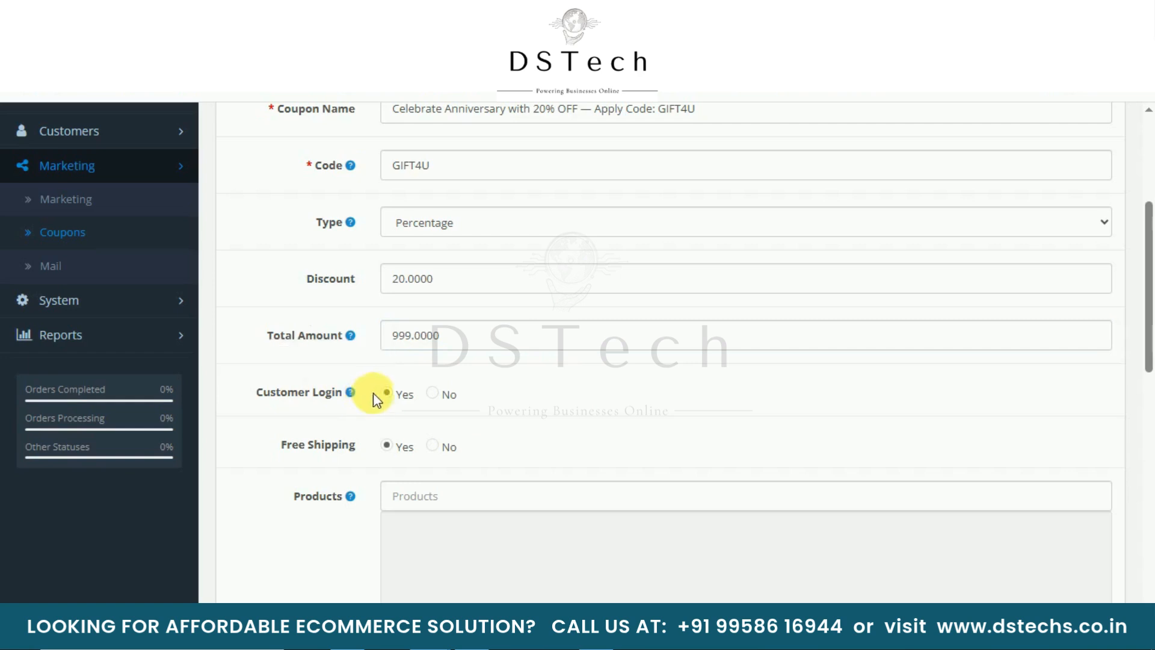
{"action": "left_click", "coordinate": [388, 445]}
{"action": "scroll", "coordinate": [452, 439], "scroll_direction": "down", "scroll_amount": 3}
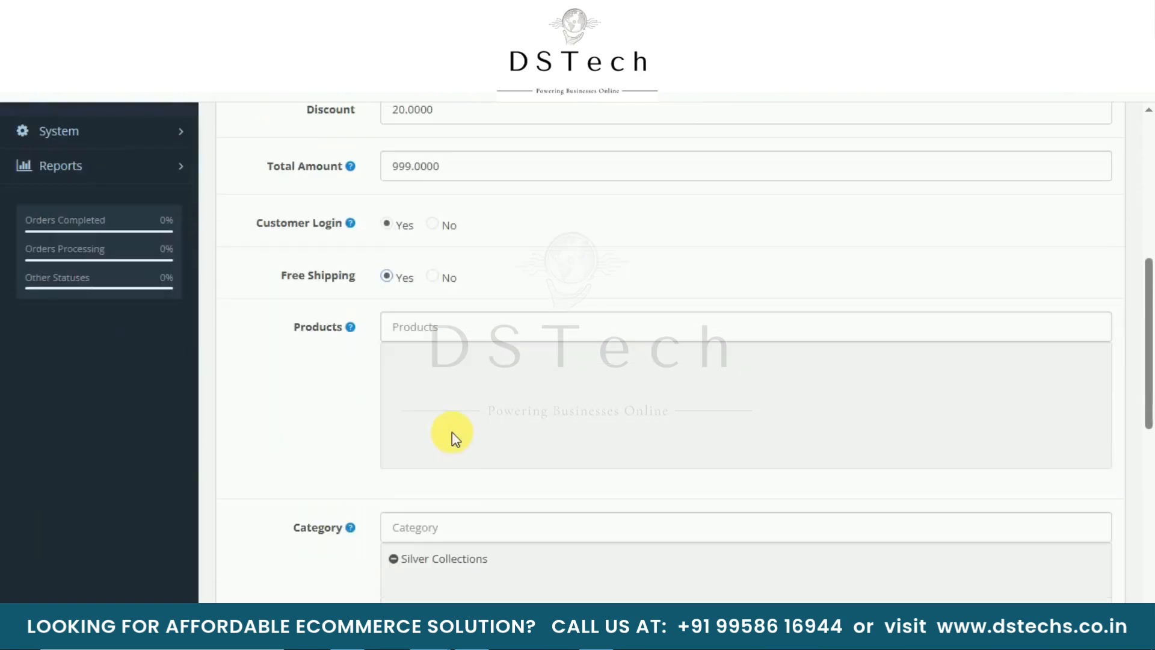
Step: Add the product 25-test-1-All-disc to the coupon's products and remove it again
{"action": "left_click", "coordinate": [410, 335]}
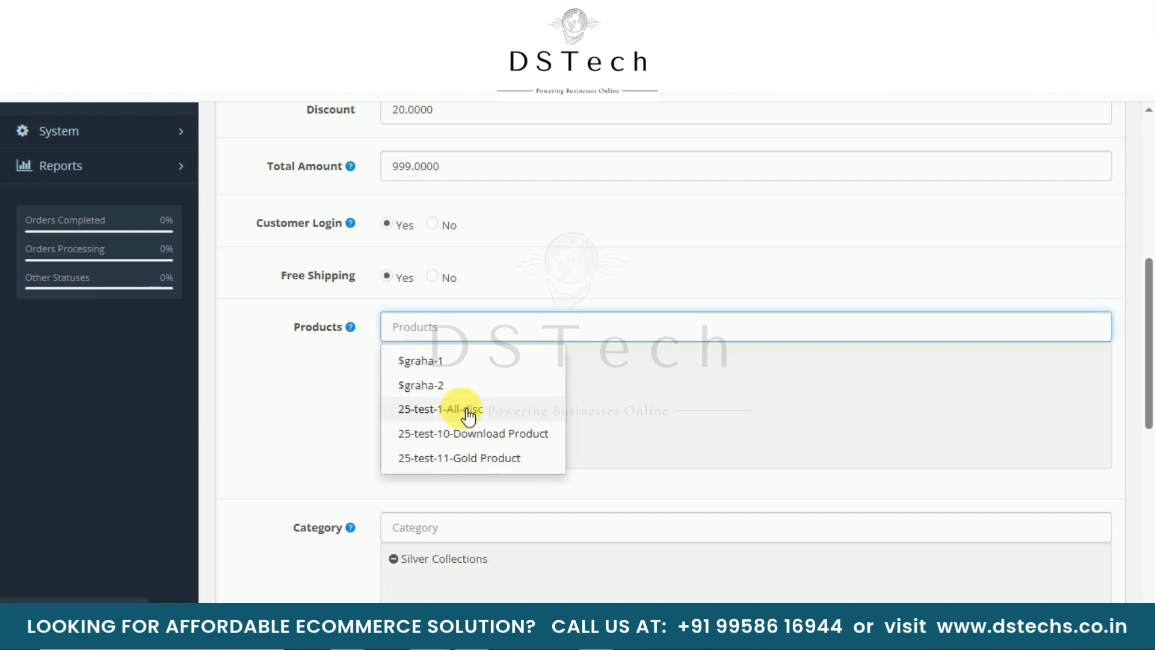
{"action": "left_click", "coordinate": [467, 407]}
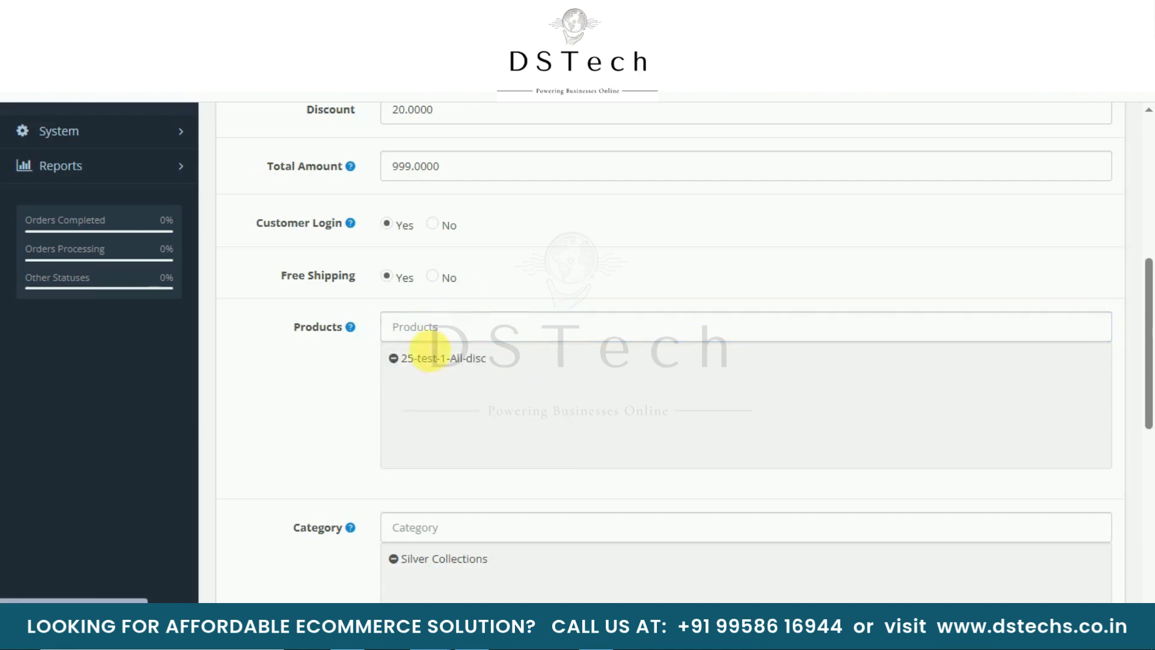
{"action": "left_click", "coordinate": [393, 358]}
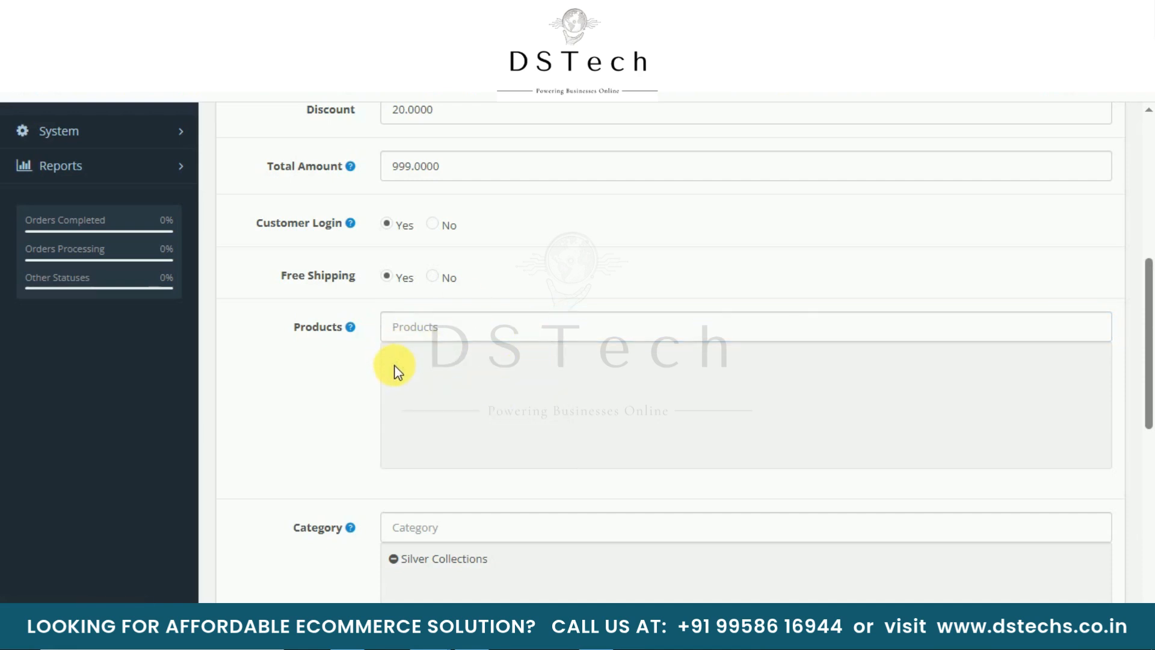
Step: Examine the coupon's category restriction, start and end dates, and the usage limits per coupon and per customer
{"action": "scroll", "coordinate": [361, 385], "scroll_direction": "down", "scroll_amount": 3}
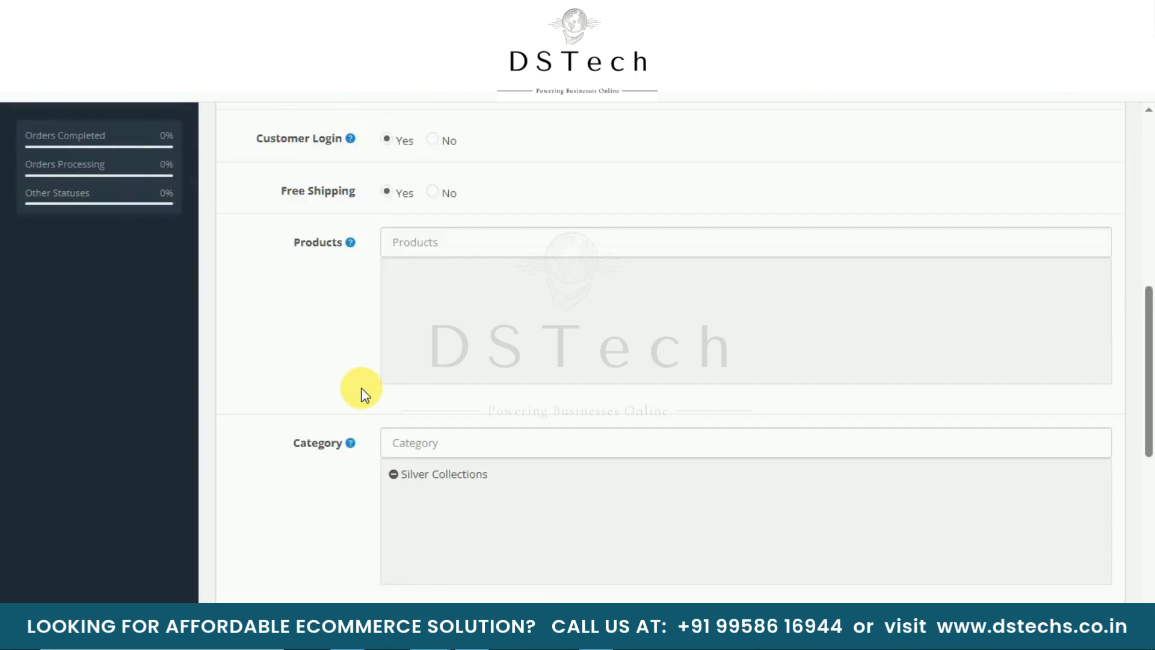
{"action": "mouse_move", "coordinate": [313, 365]}
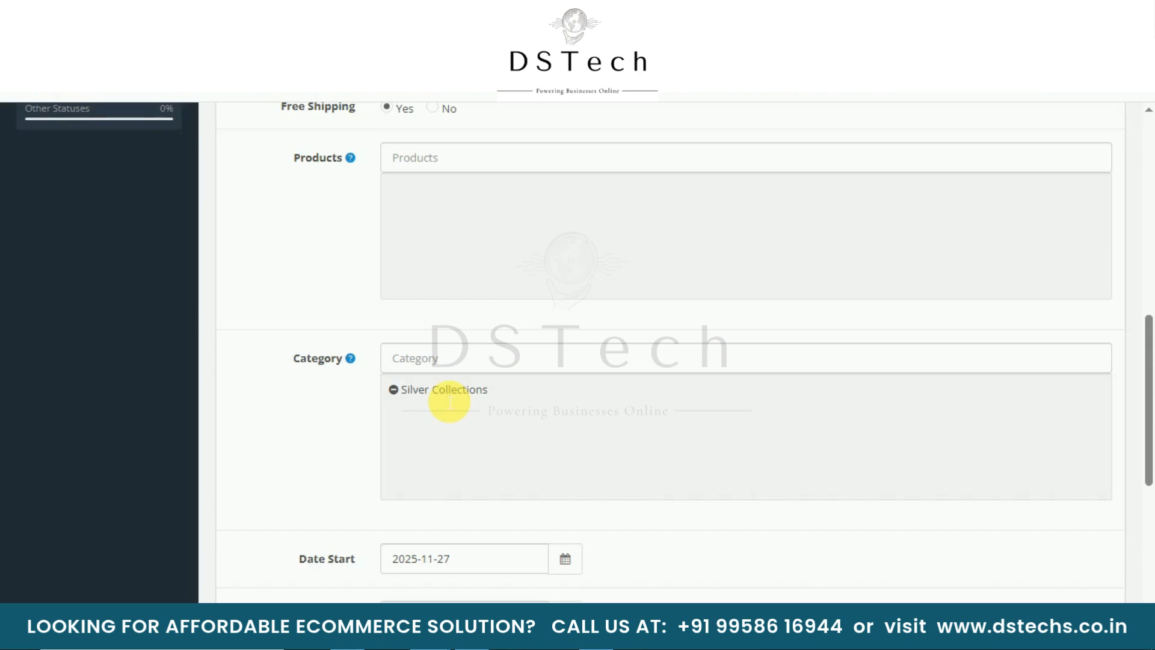
{"action": "scroll", "coordinate": [450, 402], "scroll_direction": "down", "scroll_amount": 3}
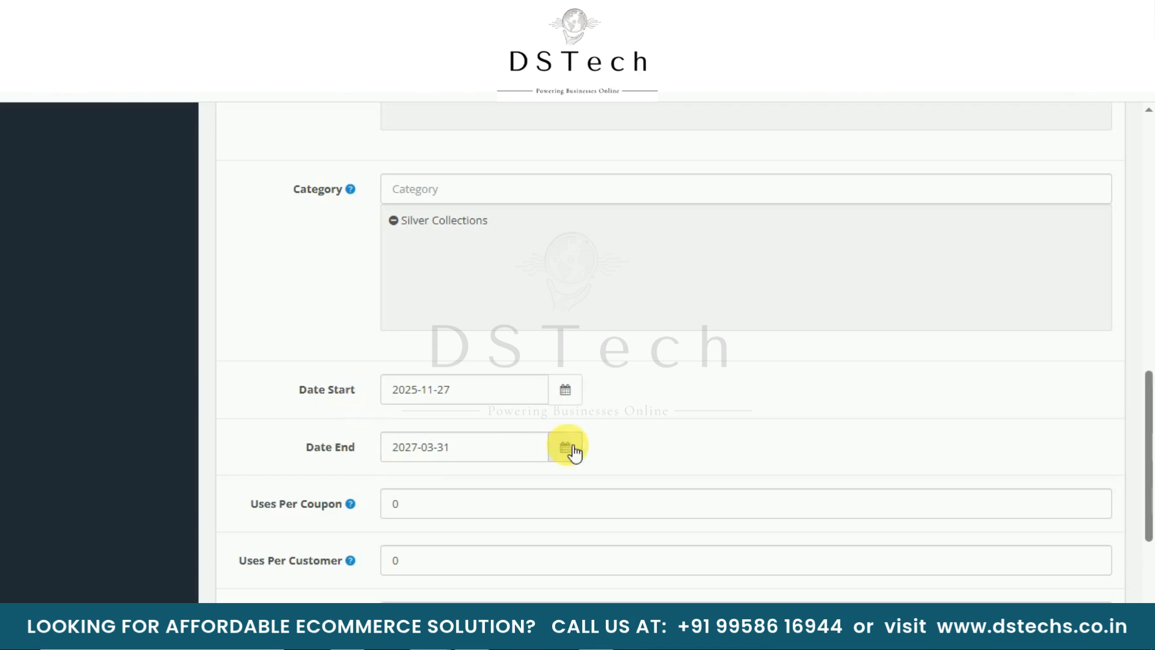
{"action": "scroll", "coordinate": [572, 453], "scroll_direction": "down", "scroll_amount": 2}
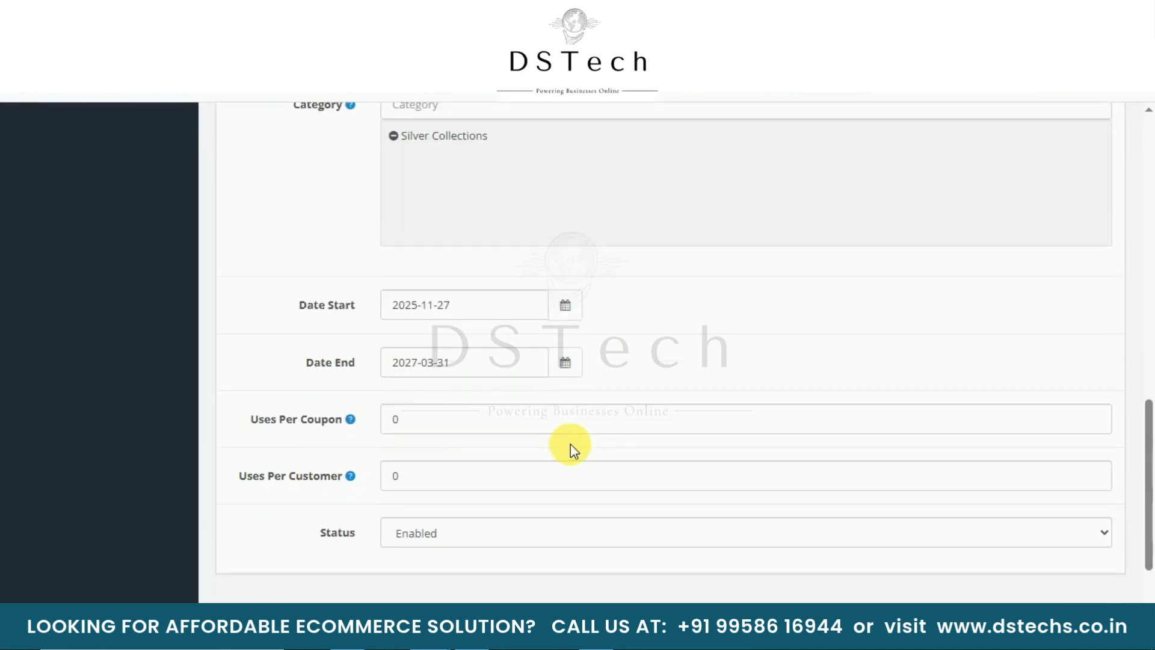
{"action": "mouse_move", "coordinate": [325, 421]}
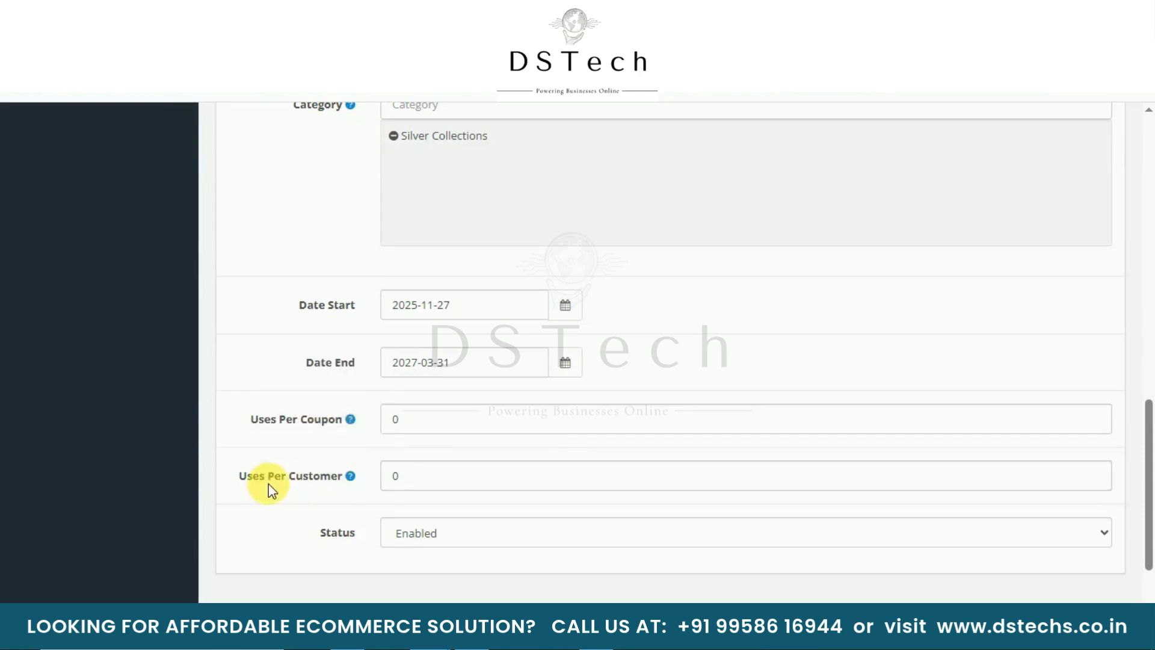
{"action": "mouse_move", "coordinate": [286, 426]}
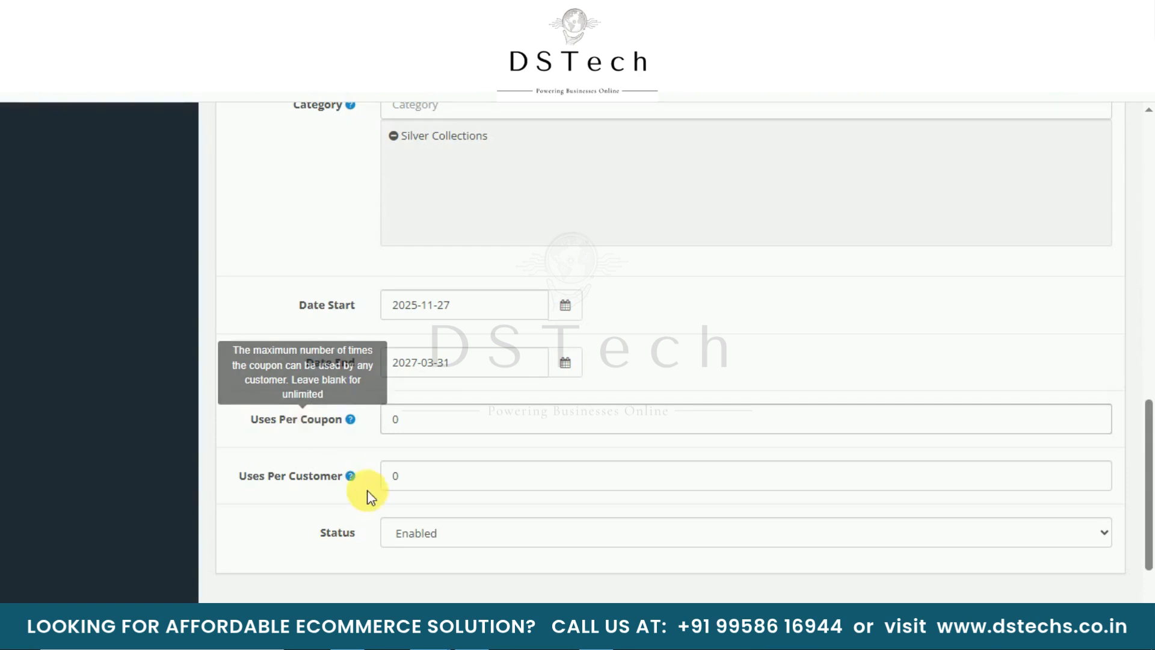
{"action": "mouse_move", "coordinate": [351, 479]}
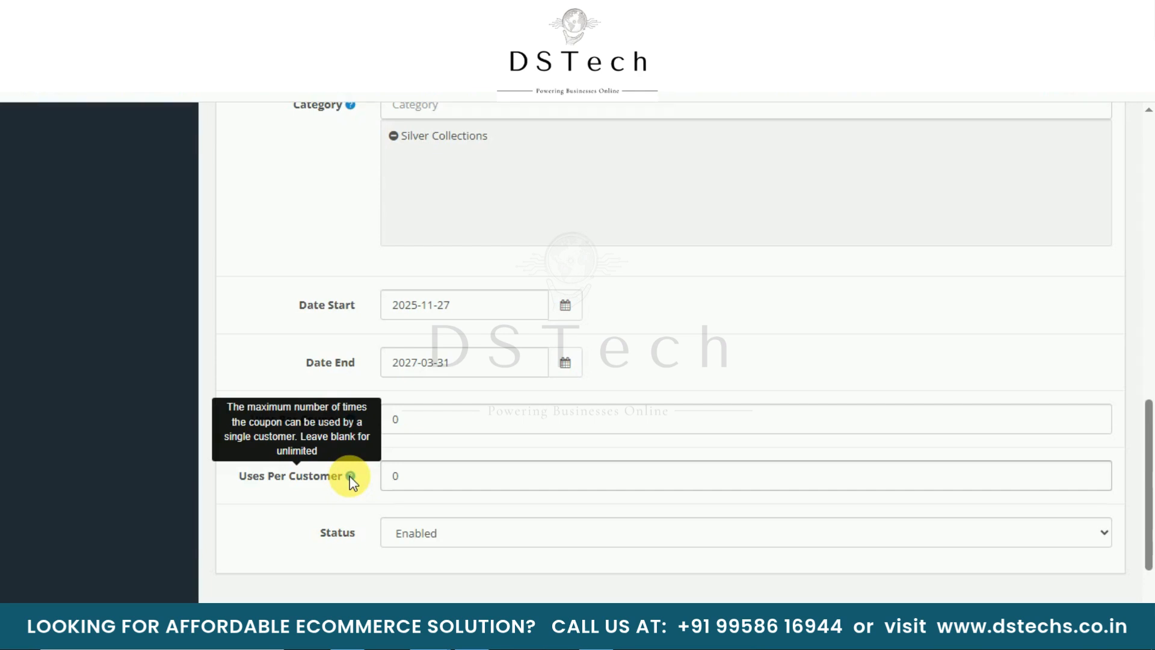
Step: Try 5 as the coupon's uses per customer, and reset the limit to 0
{"action": "double_click", "coordinate": [441, 483]}
{"action": "type", "text": "5"}
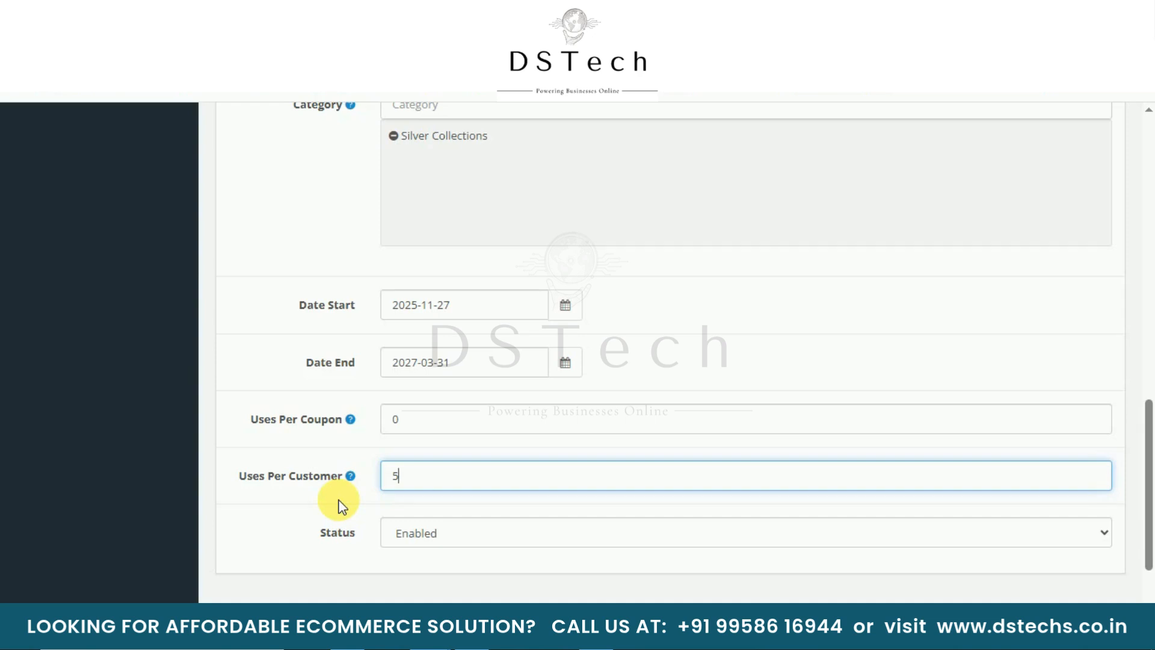
{"action": "left_click_drag", "start_coordinate": [434, 484], "coordinate": [378, 484]}
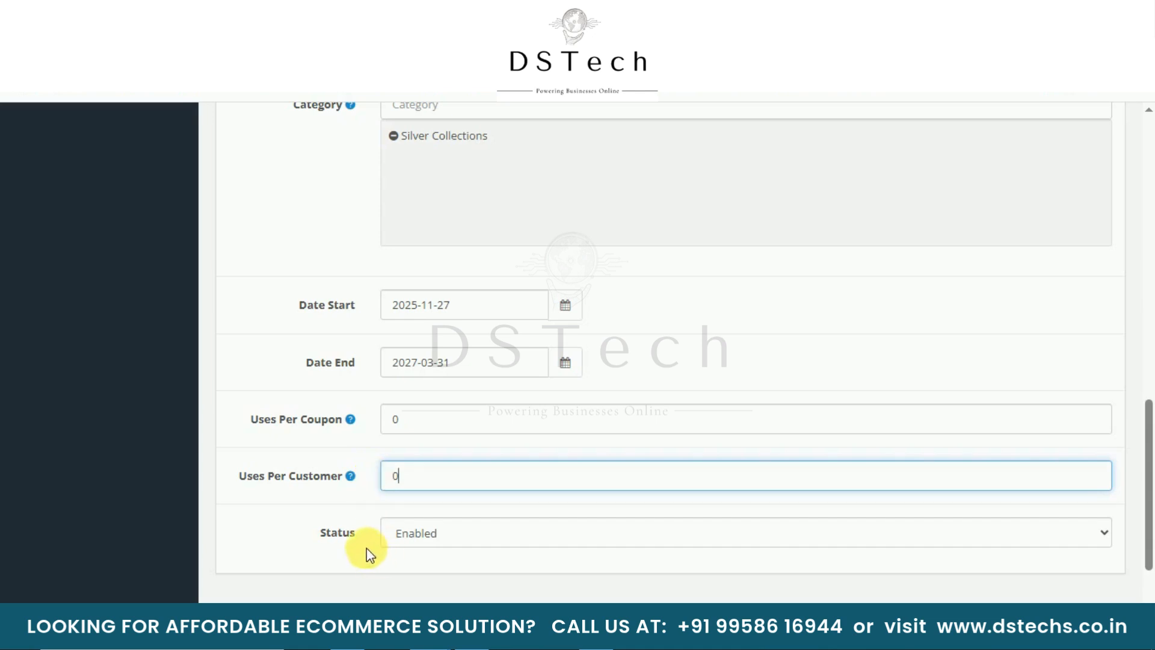
Step: Check the coupon's status setting and its usage history, and return to the general settings
{"action": "left_click", "coordinate": [452, 533]}
{"action": "left_click", "coordinate": [452, 532]}
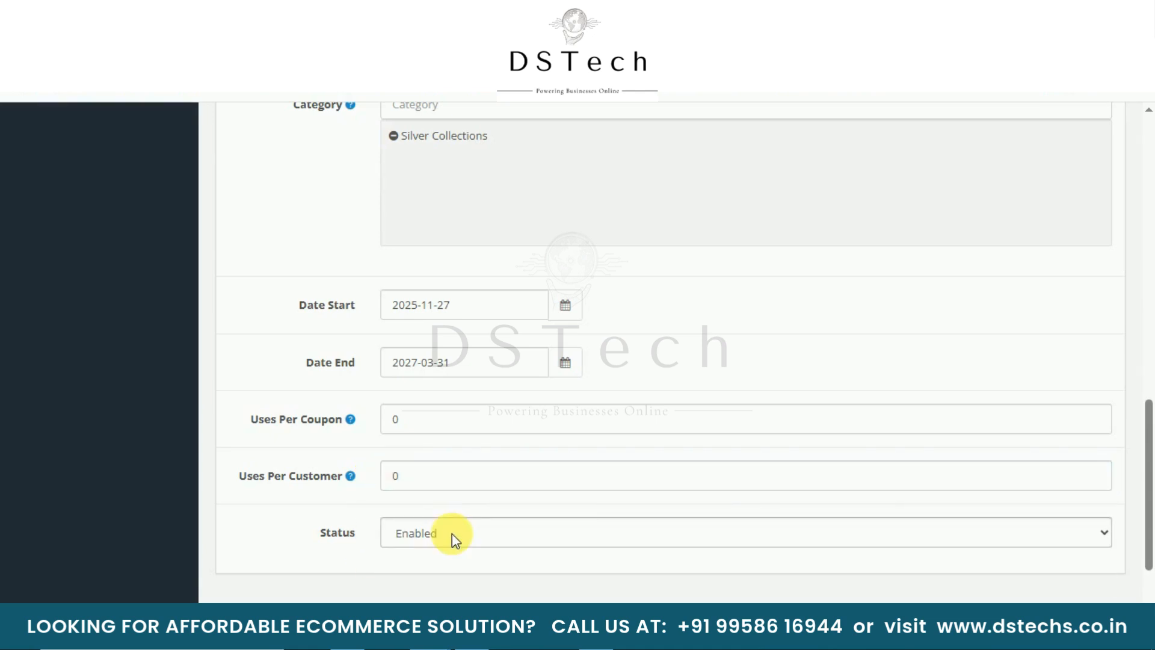
{"action": "scroll", "coordinate": [452, 532], "scroll_direction": "up", "scroll_amount": 15}
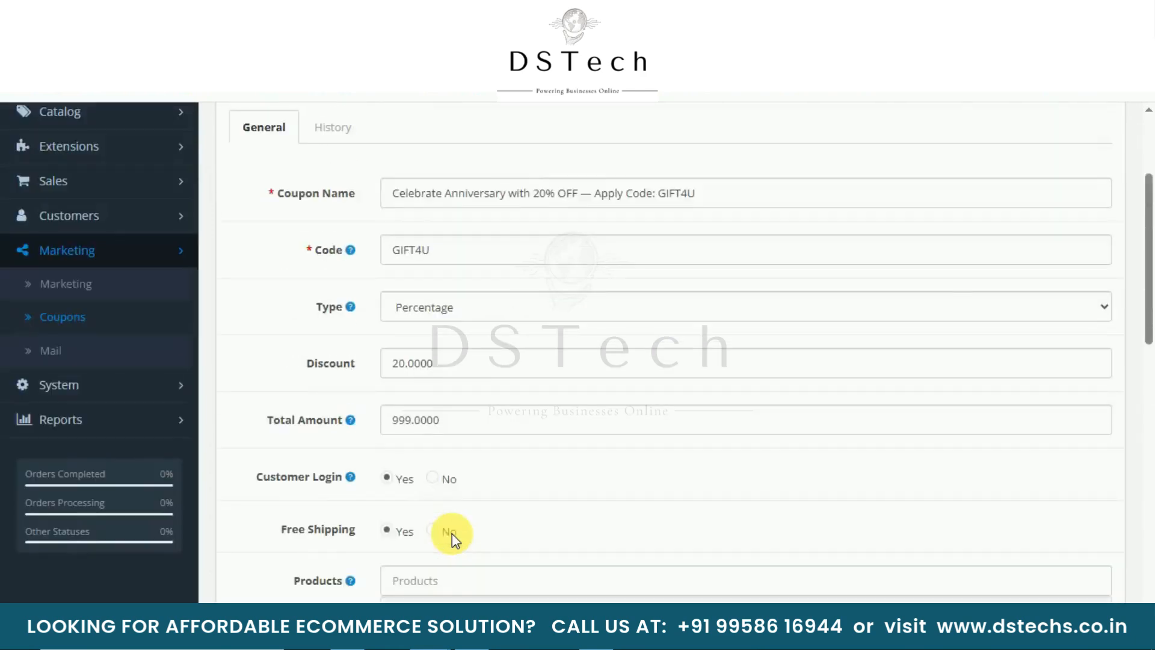
{"action": "left_click", "coordinate": [332, 296]}
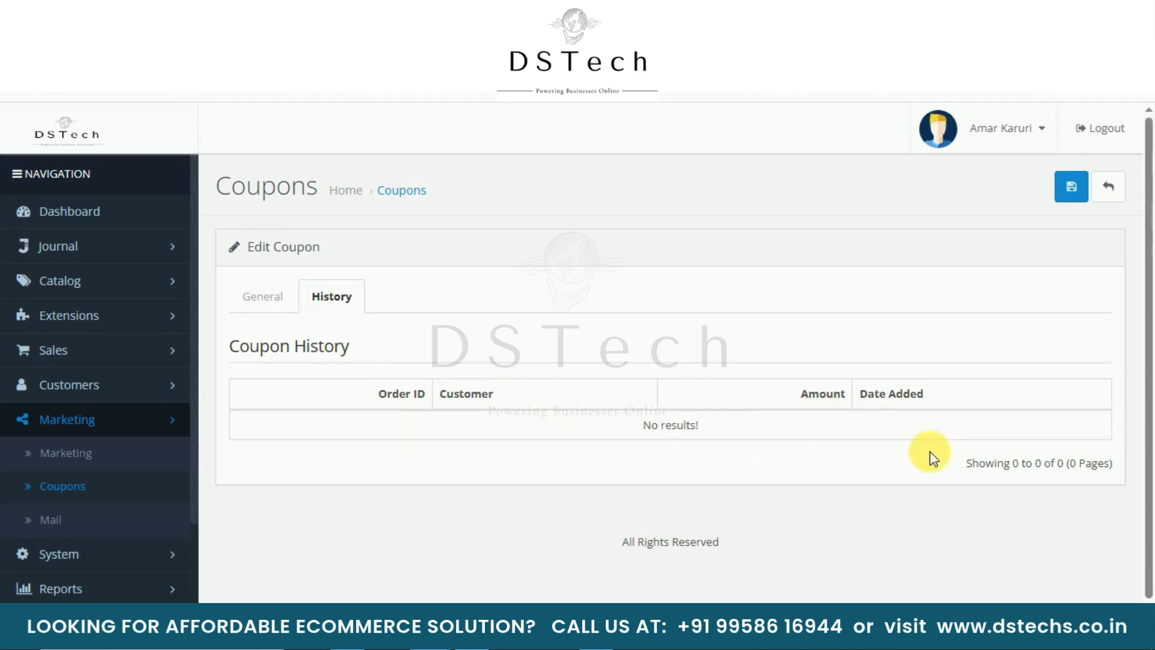
{"action": "left_click", "coordinate": [278, 302]}
{"action": "scroll", "coordinate": [391, 466], "scroll_direction": "down", "scroll_amount": 1}
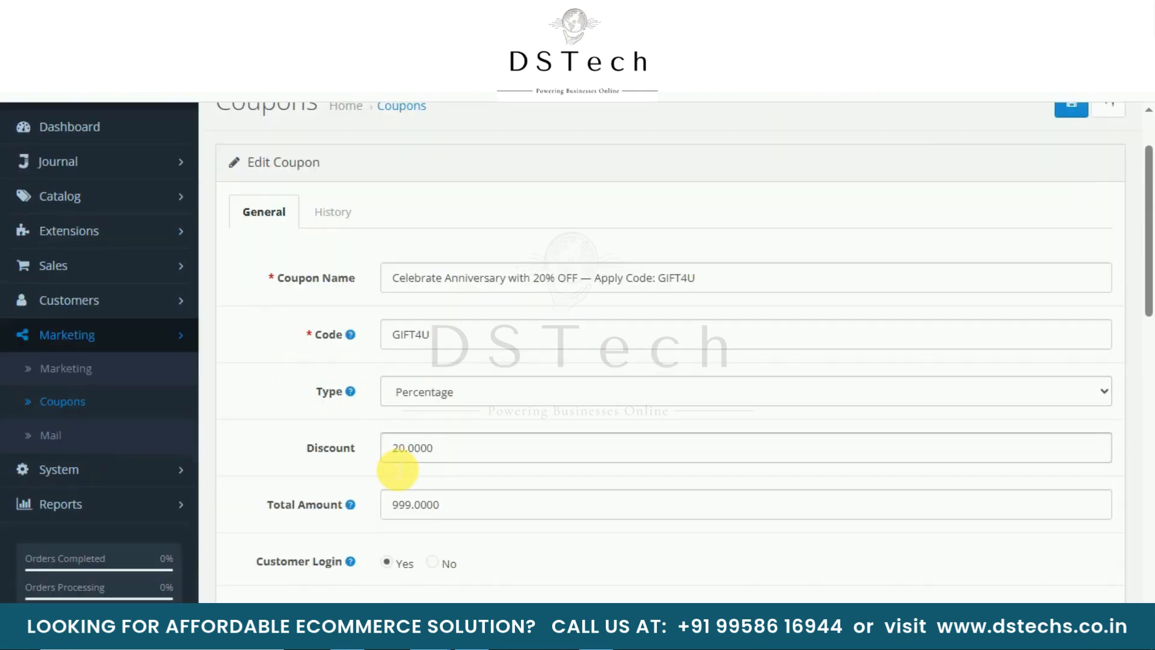
Step: Return to the coupon list without saving and start adding a new coupon
{"action": "left_click", "coordinate": [90, 407]}
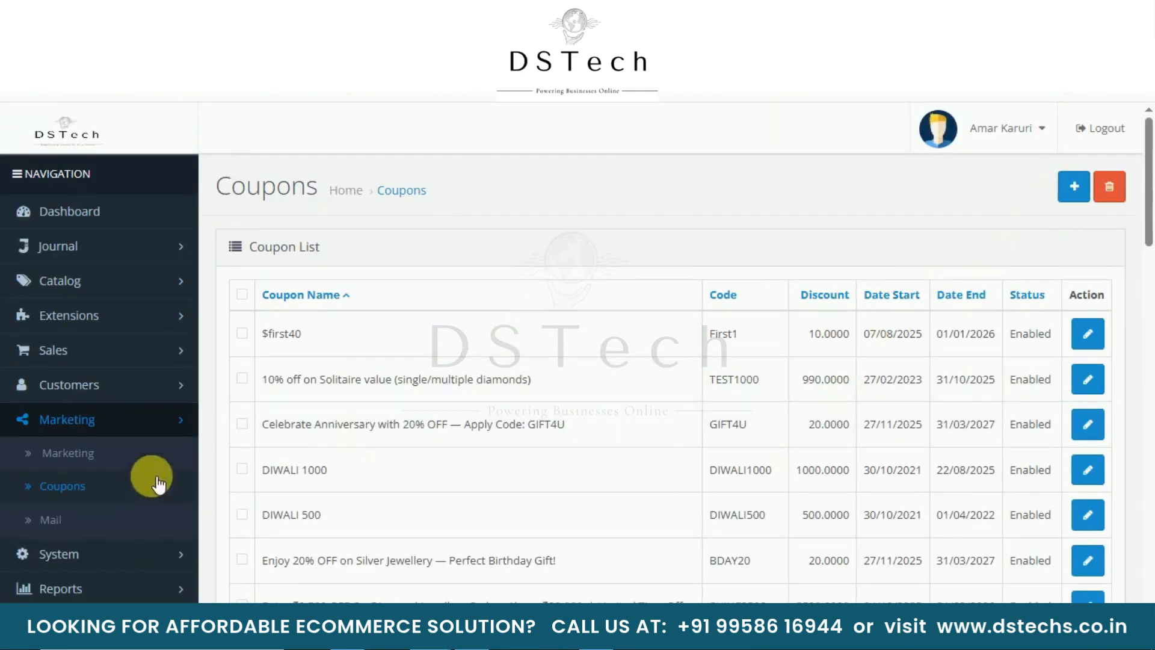
{"action": "left_click", "coordinate": [1092, 195]}
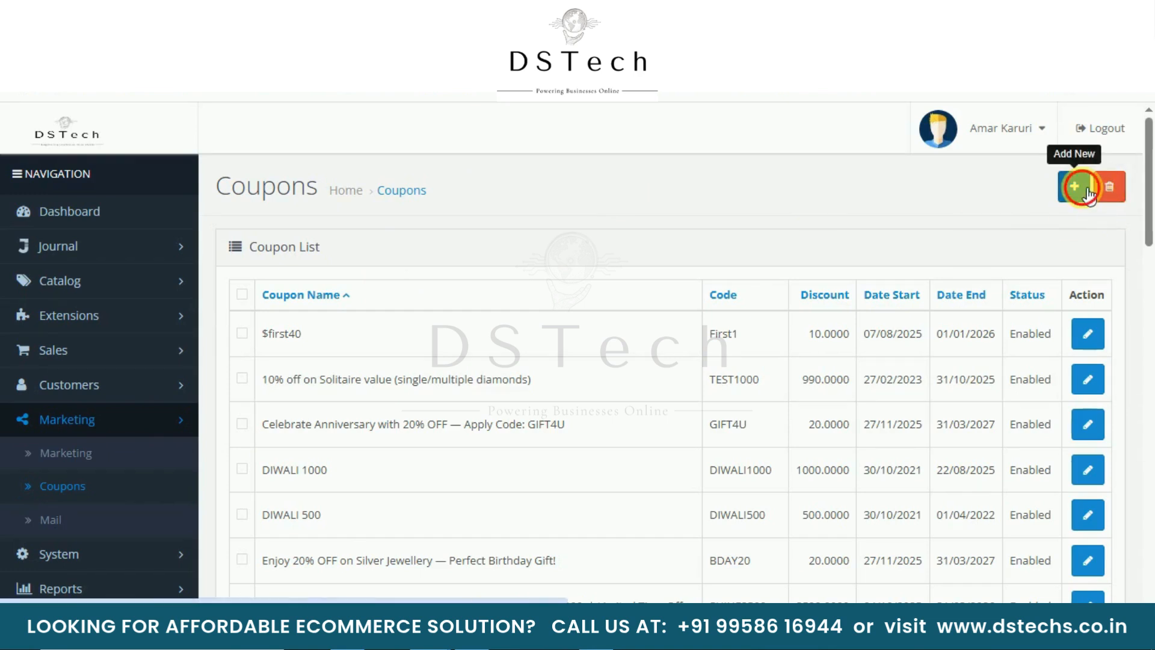
Step: Name the new coupon "$-Test Coupon" and give it the code TEST500
{"action": "left_click", "coordinate": [442, 370]}
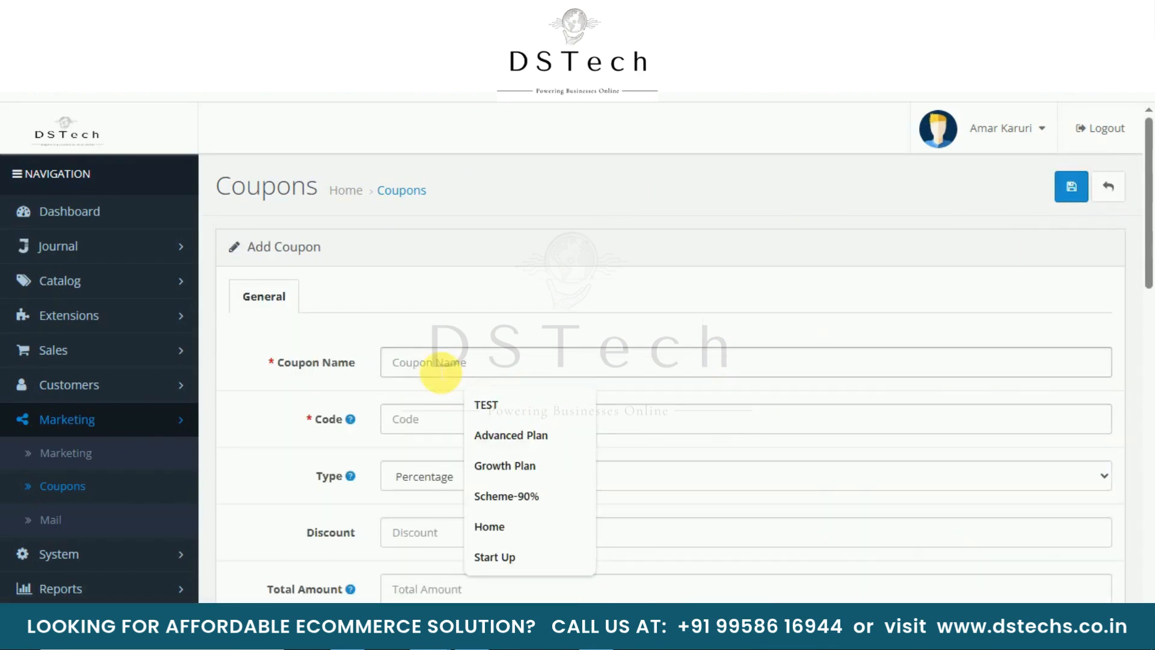
{"action": "type", "text": "$-Te"}
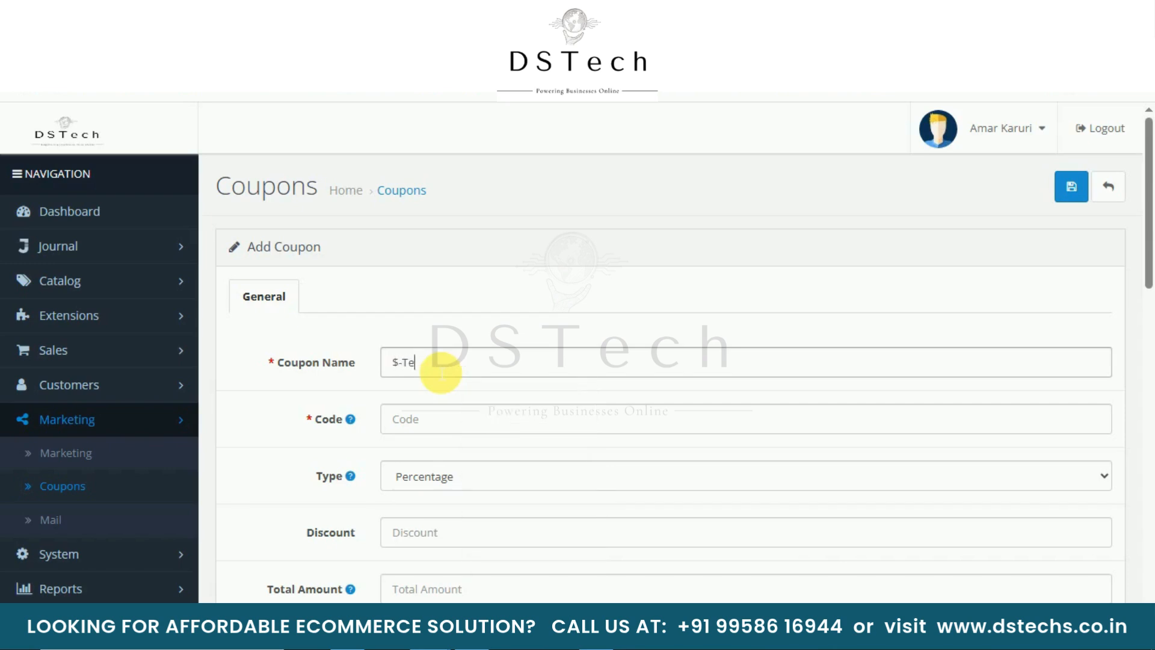
{"action": "type", "text": "st Coupon"}
{"action": "left_click", "coordinate": [422, 429]}
{"action": "type", "text": "TEST500"}
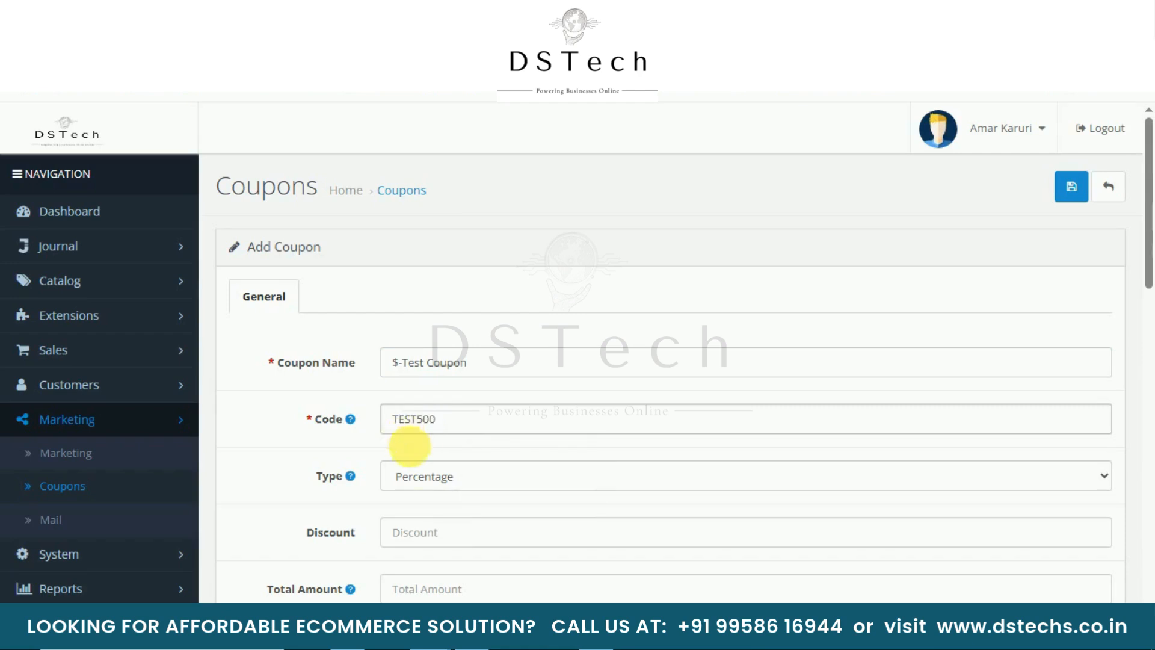
Step: Set the coupon type to Fixed Amount with a discount of 1000
{"action": "left_click", "coordinate": [425, 476]}
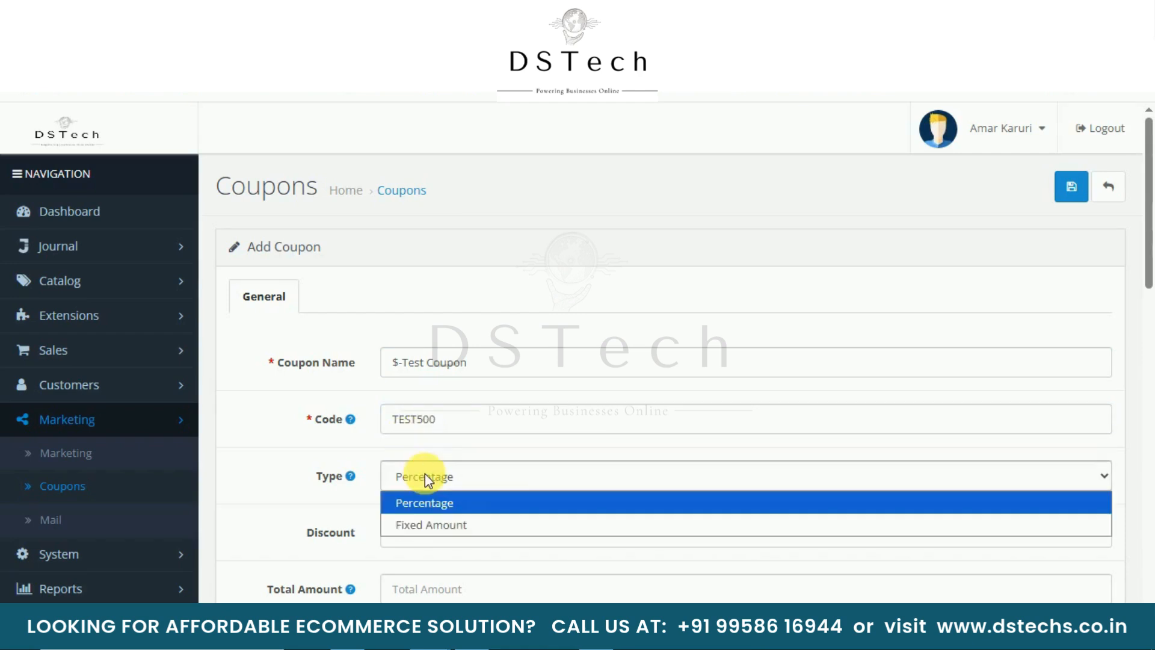
{"action": "left_click", "coordinate": [430, 524]}
{"action": "scroll", "coordinate": [528, 459], "scroll_direction": "down", "scroll_amount": 1}
{"action": "left_click", "coordinate": [440, 448]}
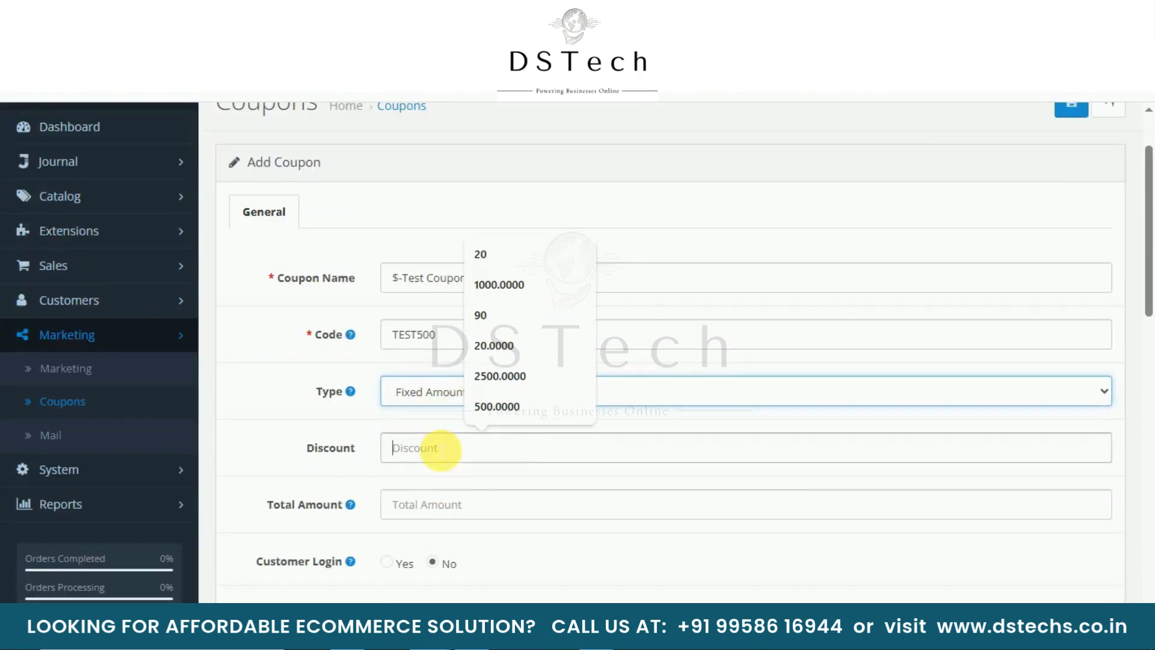
{"action": "scroll", "coordinate": [504, 470], "scroll_direction": "down", "scroll_amount": 1}
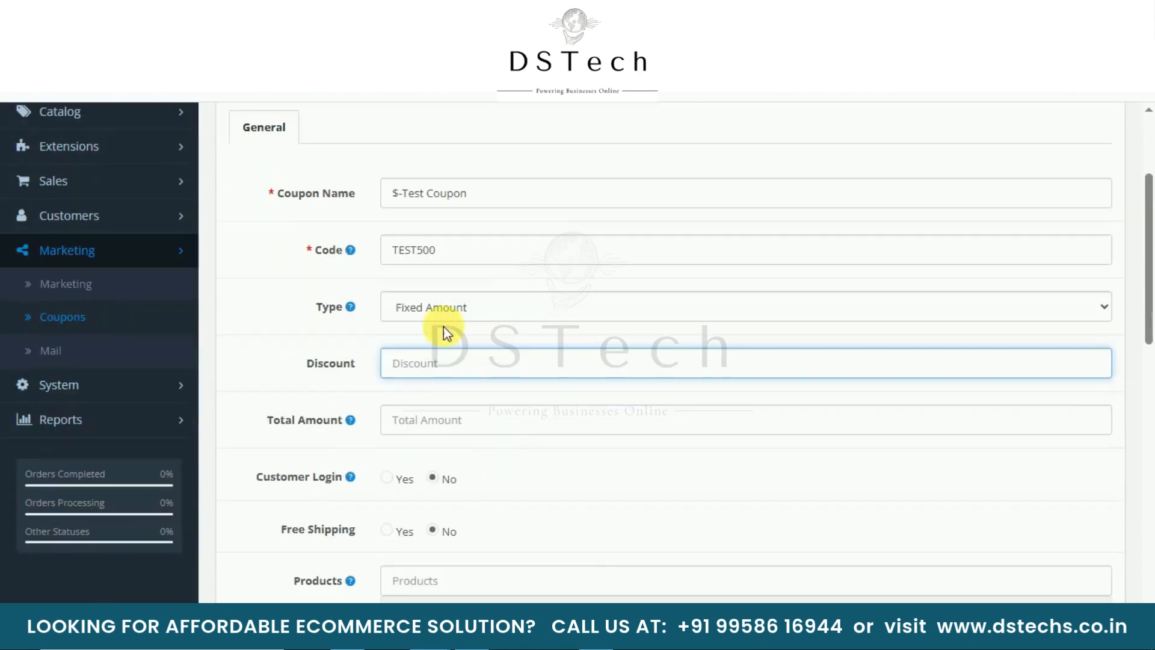
{"action": "type", "text": "1000"}
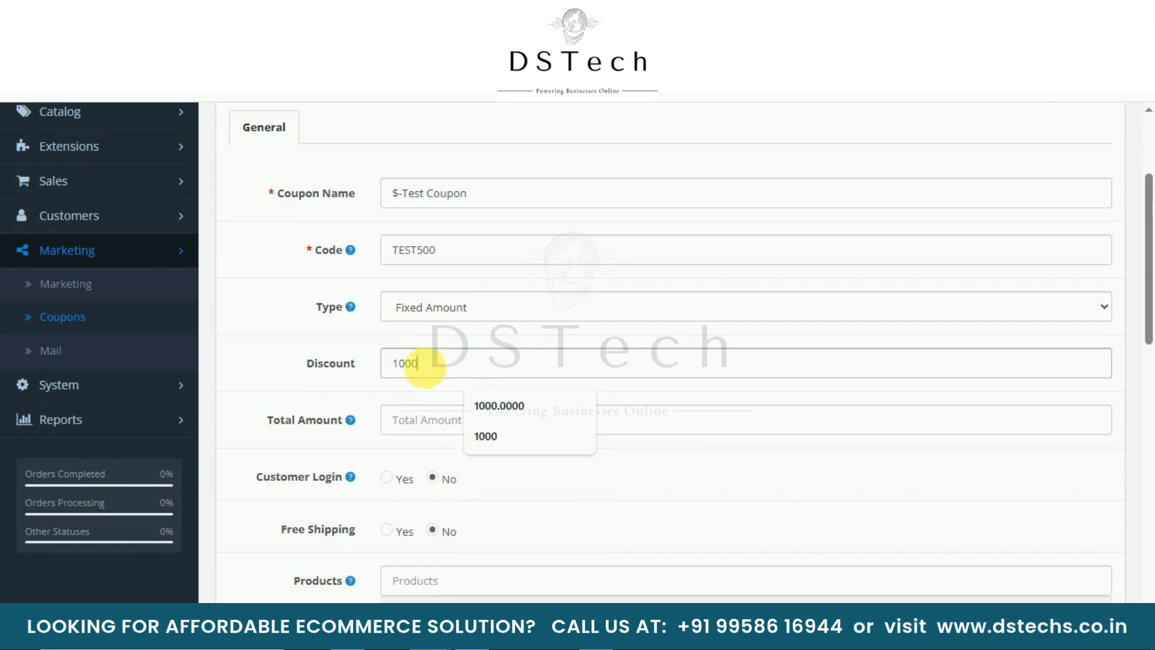
Step: Set the coupon's total amount to 1001
{"action": "left_click", "coordinate": [434, 422]}
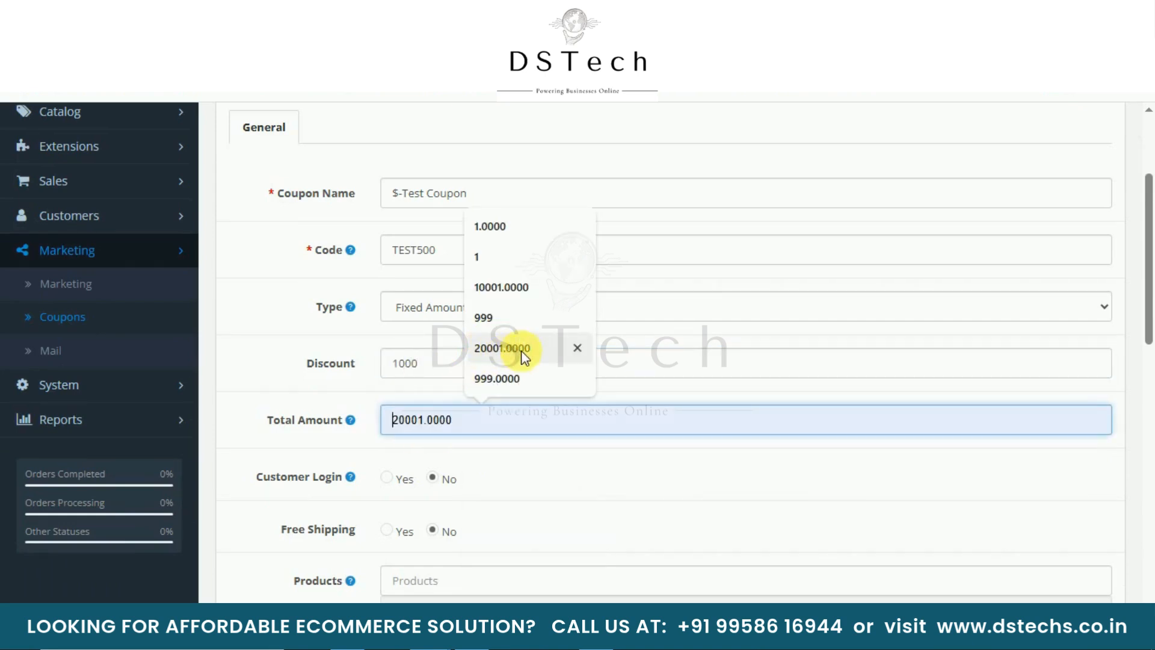
{"action": "left_click", "coordinate": [522, 288]}
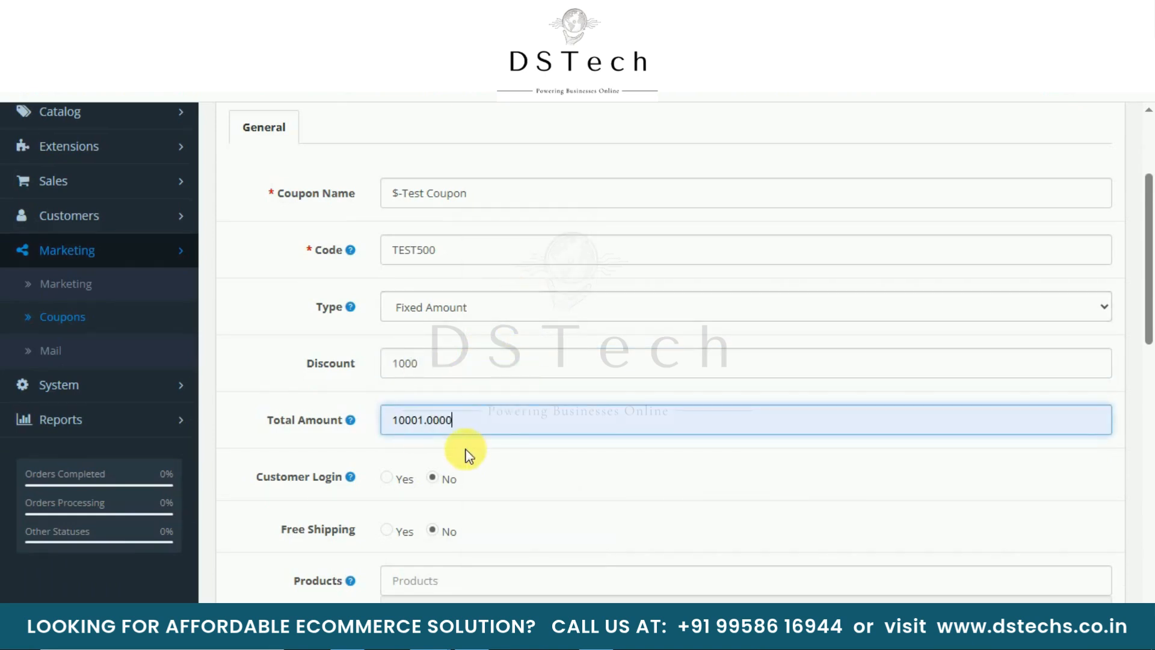
{"action": "left_click_drag", "start_coordinate": [492, 429], "coordinate": [429, 428]}
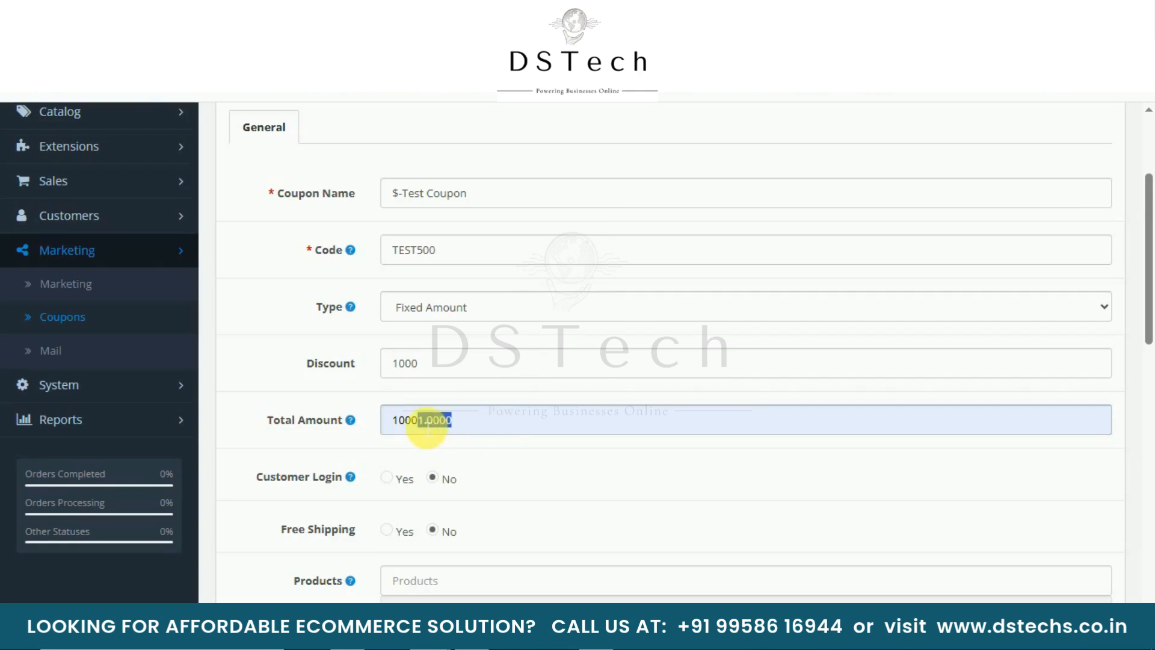
{"action": "key", "text": "BackSpace"}
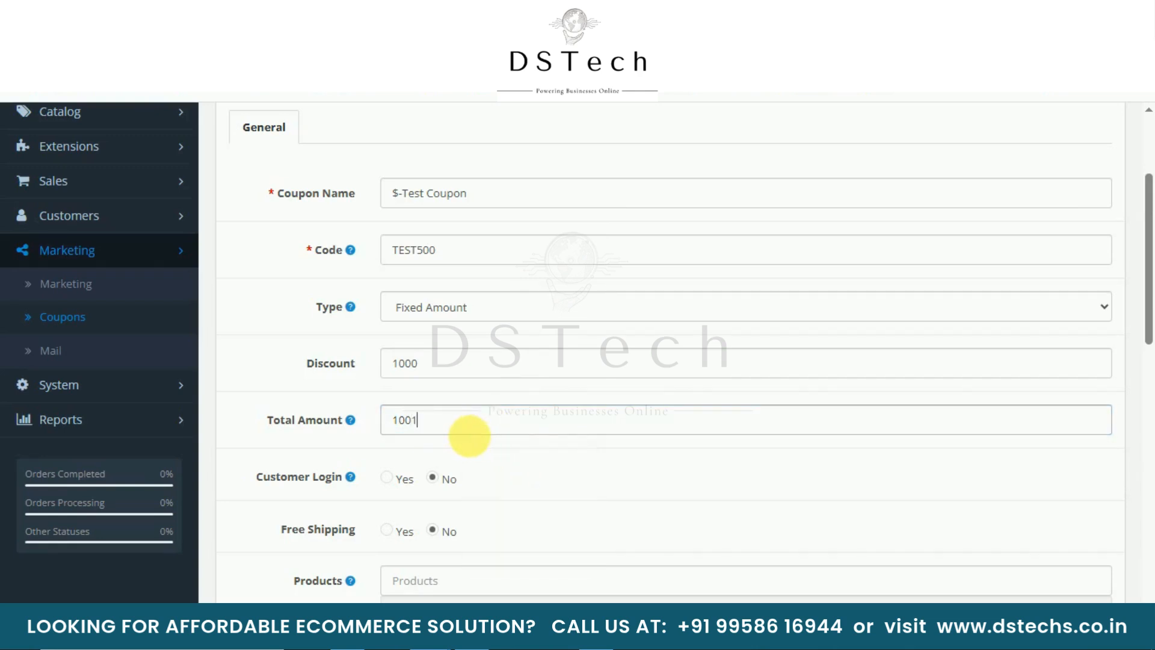
{"action": "type", "text": "1"}
Step: Require customer login for the coupon and enable free shipping
{"action": "left_click", "coordinate": [414, 481]}
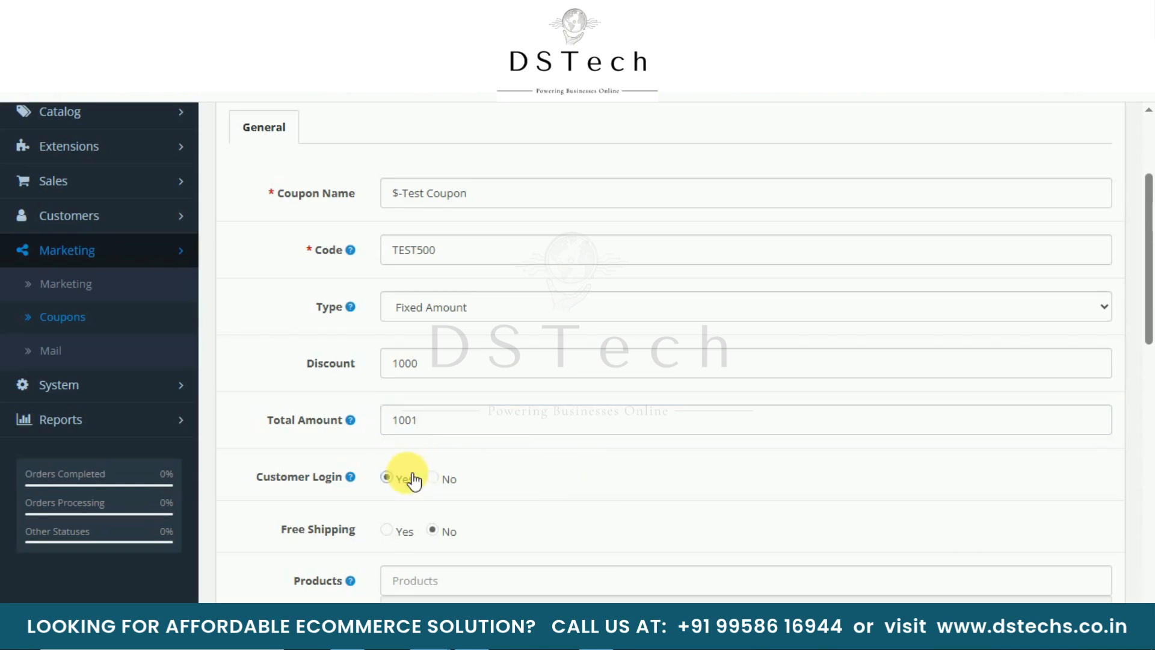
{"action": "scroll", "coordinate": [500, 447], "scroll_direction": "down", "scroll_amount": 3}
{"action": "left_click", "coordinate": [402, 364]}
Step: Restrict the coupon to the Amethyst Jewellery category
{"action": "scroll", "coordinate": [475, 439], "scroll_direction": "down", "scroll_amount": 3}
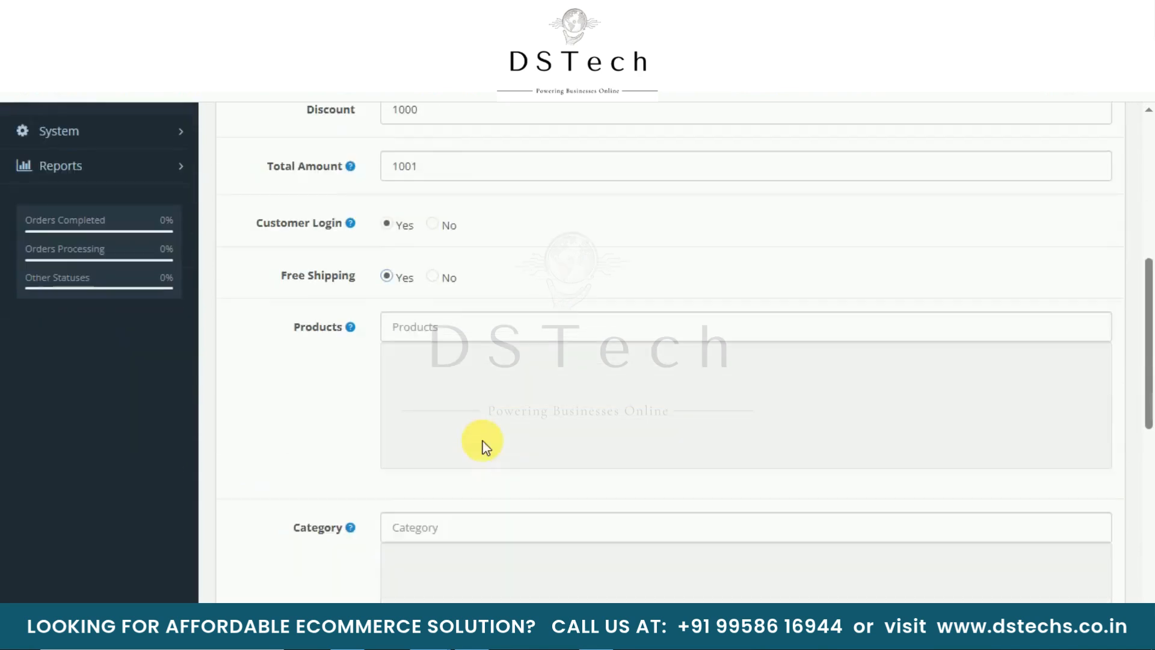
{"action": "left_click", "coordinate": [432, 451]}
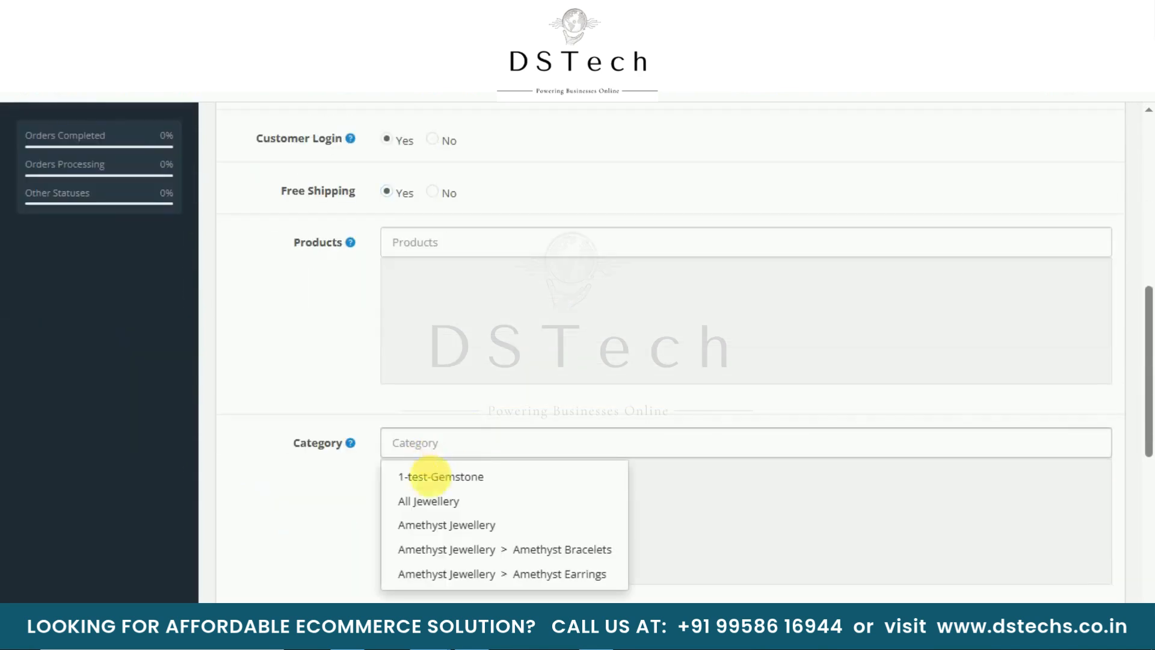
{"action": "left_click", "coordinate": [472, 527]}
Step: Set the coupon's start date to 2026-03-25 and its end date to 2026-05-30
{"action": "scroll", "coordinate": [495, 509], "scroll_direction": "down", "scroll_amount": 3}
{"action": "scroll", "coordinate": [493, 510], "scroll_direction": "down", "scroll_amount": 2}
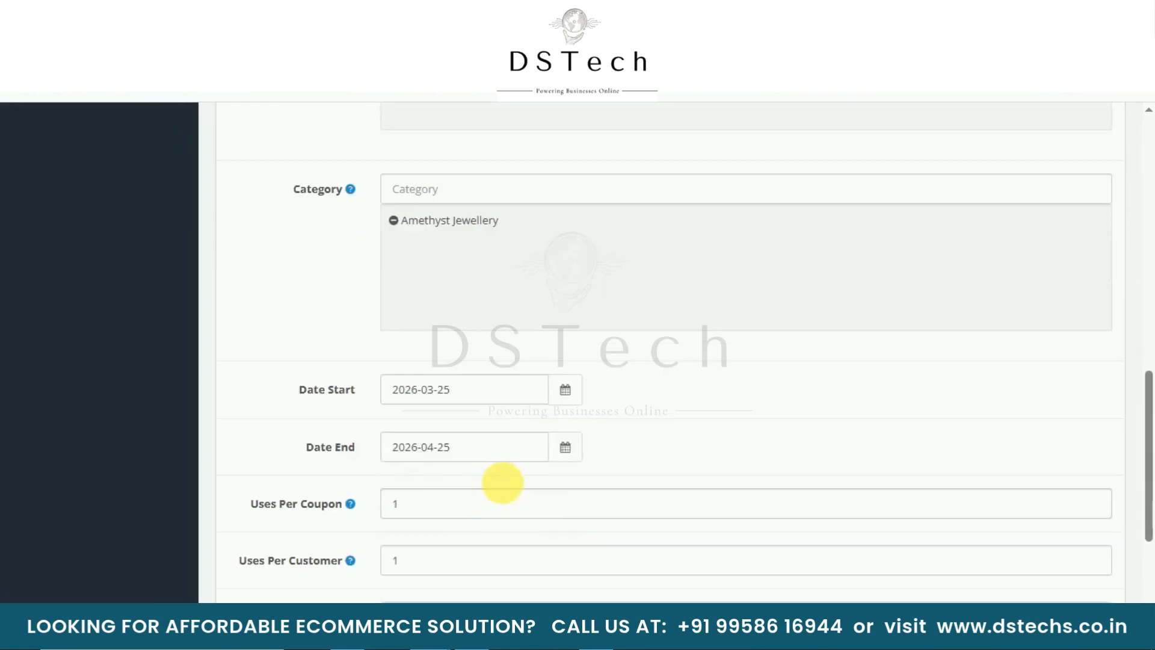
{"action": "left_click", "coordinate": [565, 391]}
{"action": "left_click", "coordinate": [624, 574]}
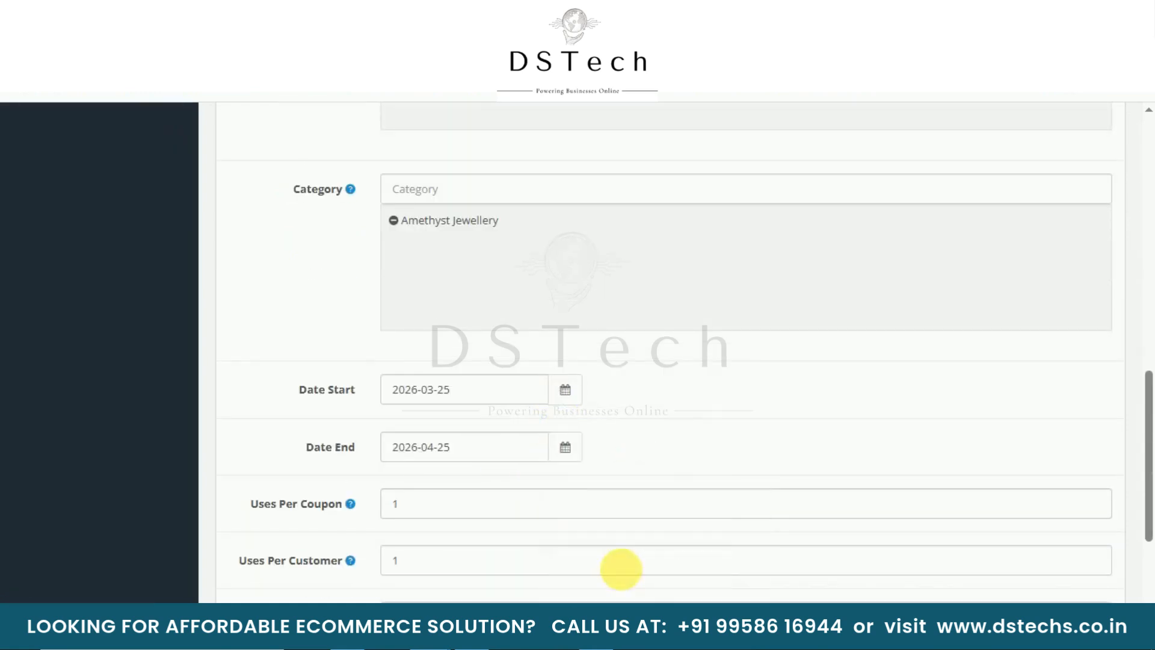
{"action": "left_click", "coordinate": [565, 446]}
{"action": "left_click", "coordinate": [740, 237]}
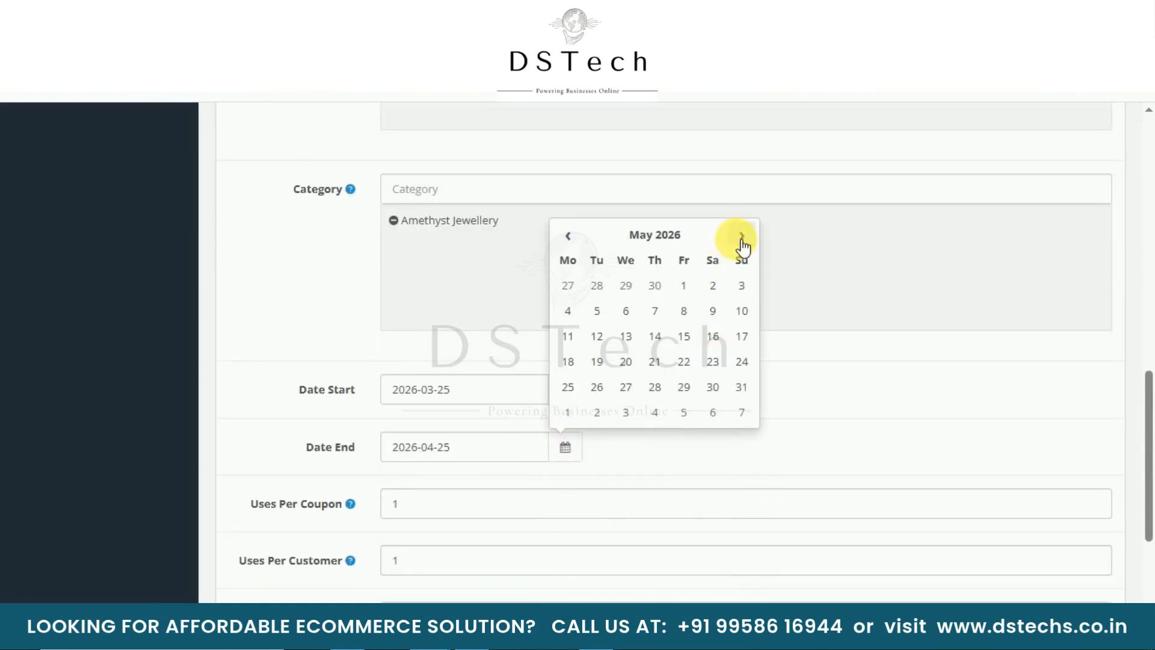
{"action": "left_click", "coordinate": [710, 386]}
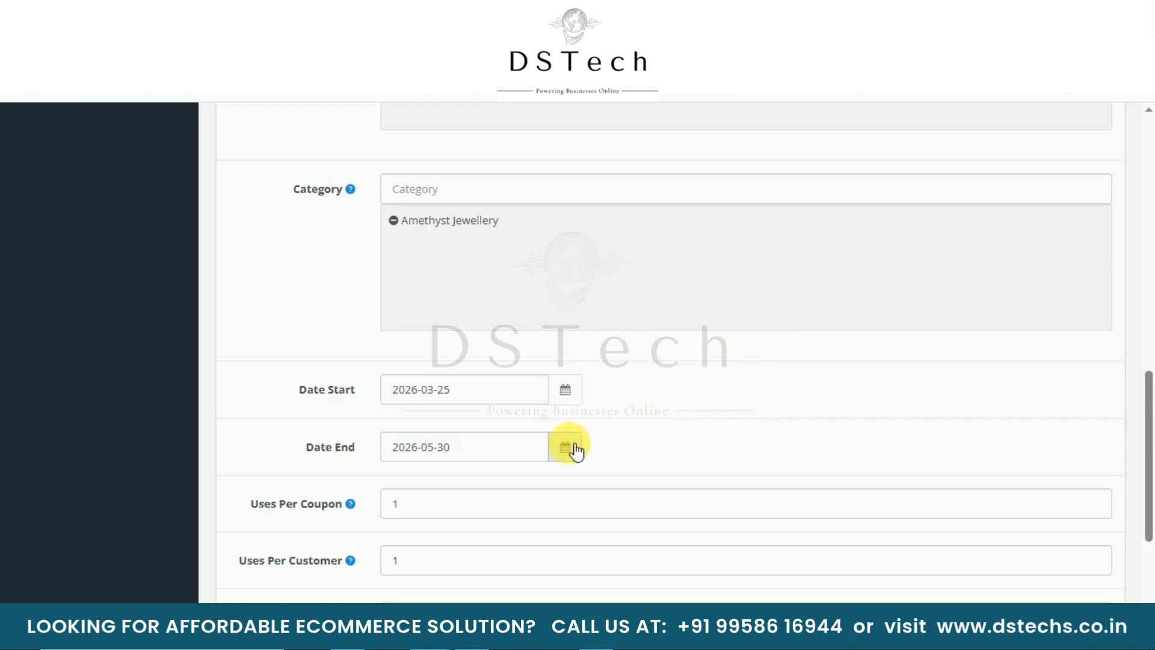
Step: Set the uses per coupon and uses per customer both to 0, and try to save the coupon
{"action": "scroll", "coordinate": [575, 450], "scroll_direction": "down", "scroll_amount": 2}
{"action": "left_click", "coordinate": [400, 419]}
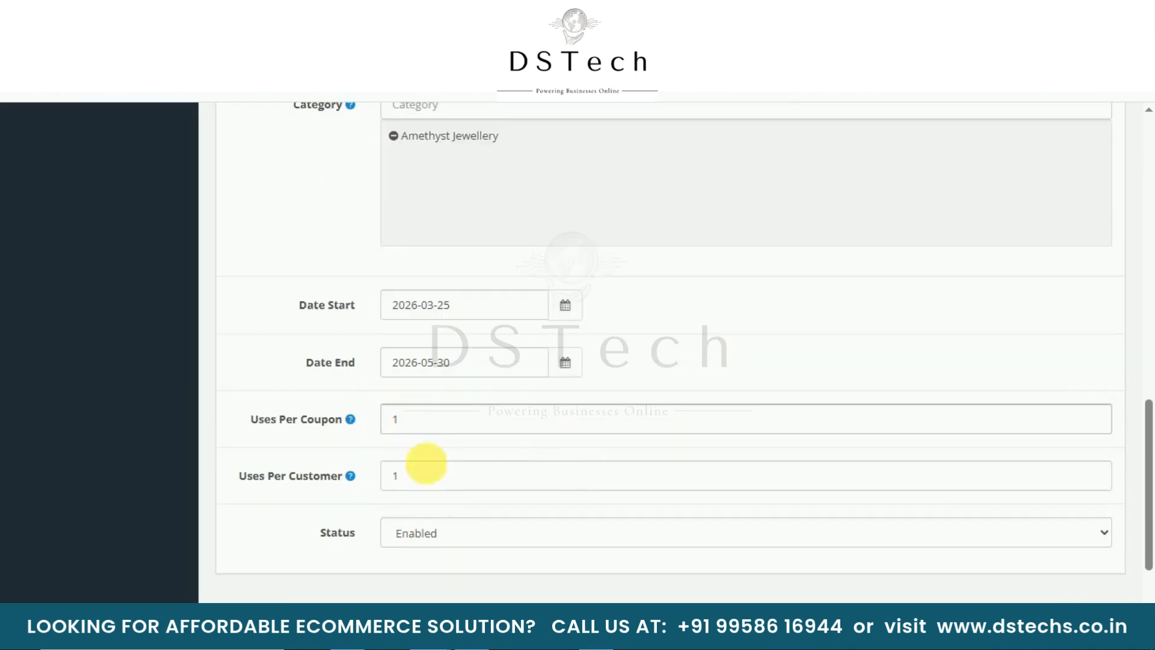
{"action": "double_click", "coordinate": [388, 419]}
{"action": "type", "text": "0"}
{"action": "double_click", "coordinate": [437, 468]}
{"action": "type", "text": "0"}
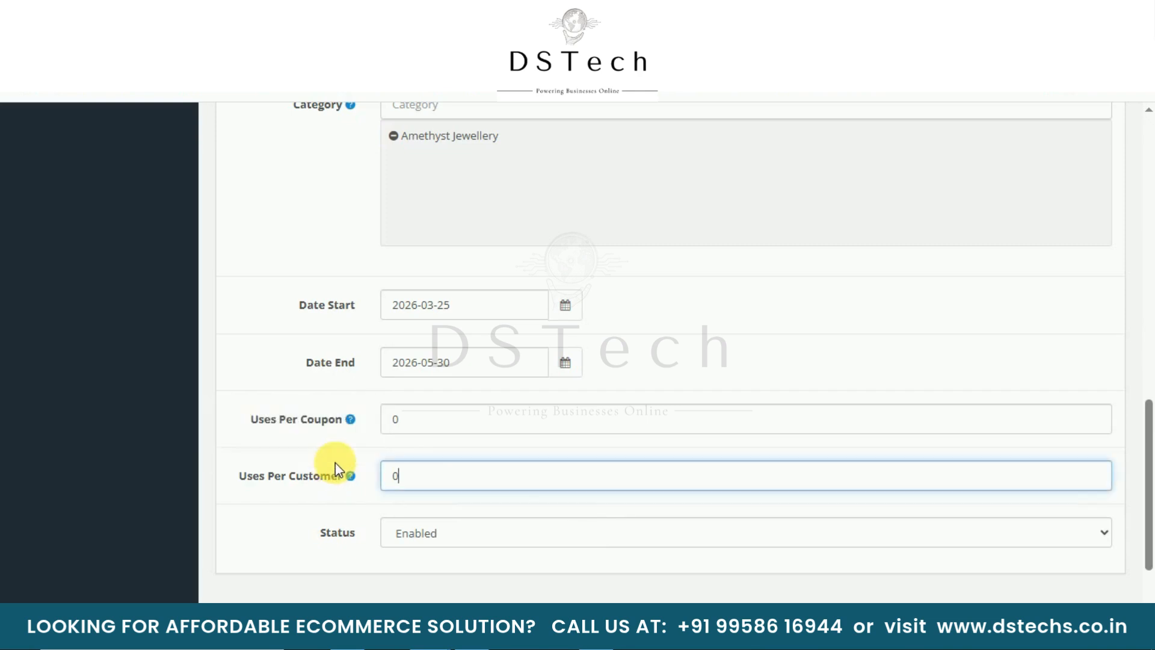
{"action": "key", "text": "Tab"}
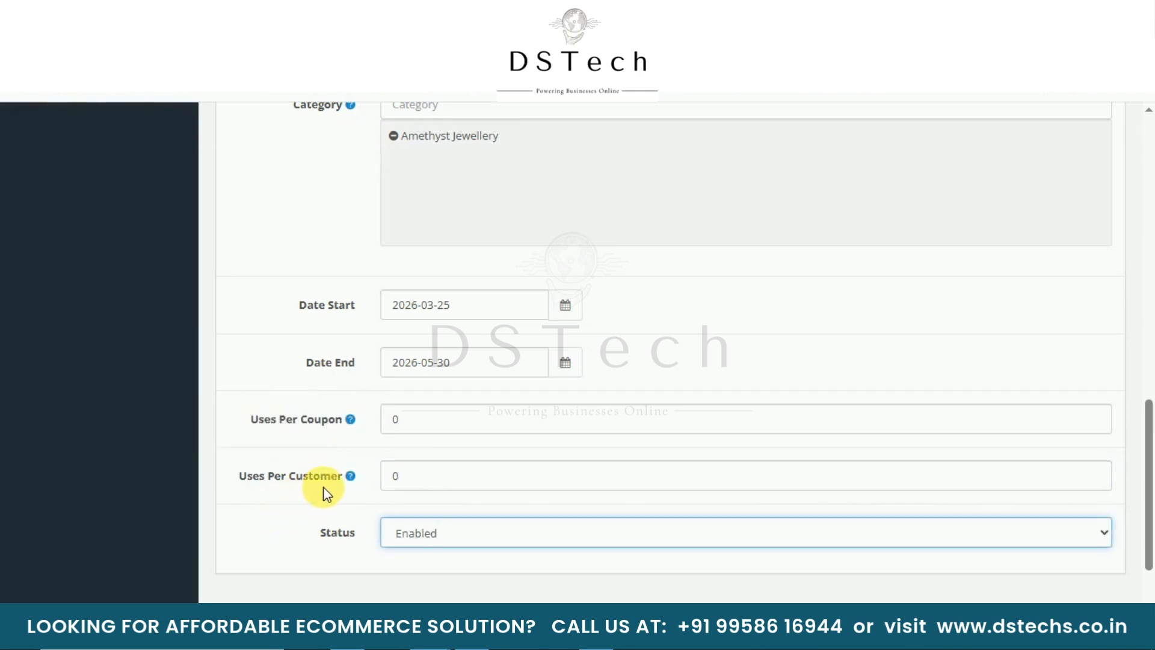
{"action": "scroll", "coordinate": [842, 449], "scroll_direction": "up", "scroll_amount": 15}
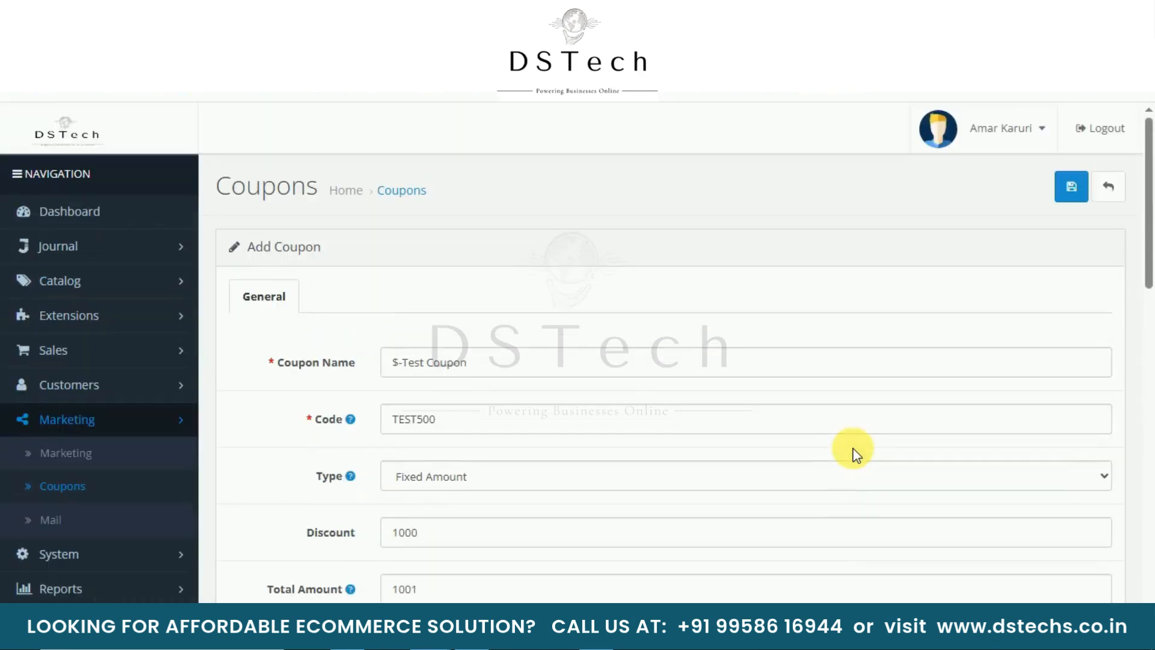
{"action": "left_click", "coordinate": [1071, 188]}
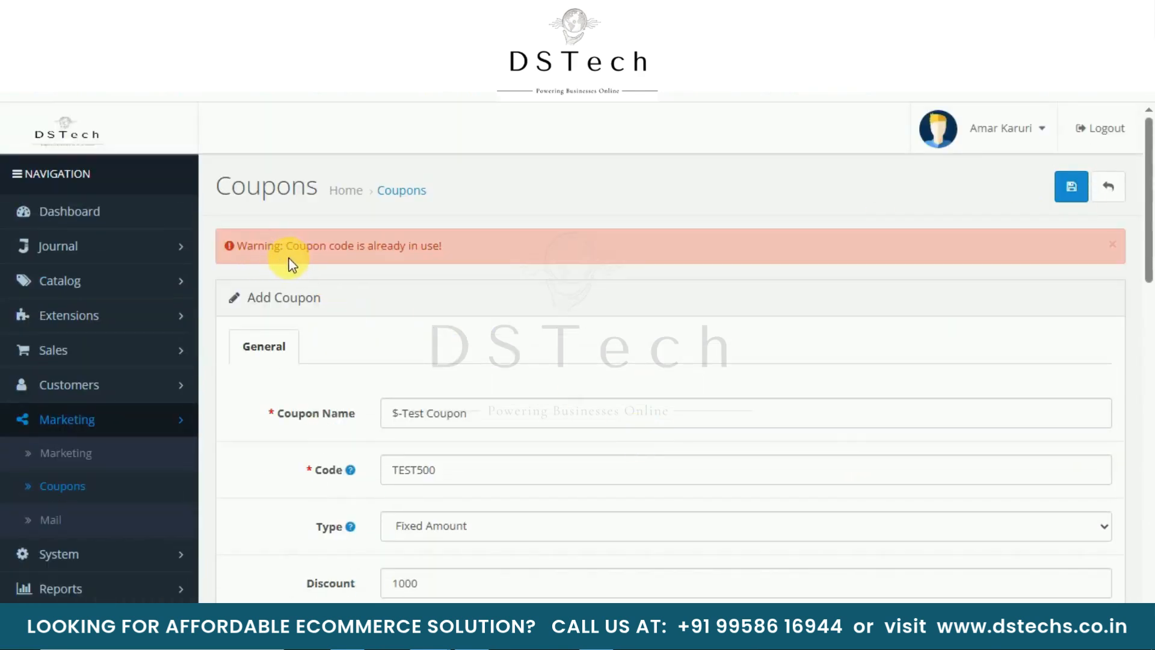
Step: Change the coupon code to TEST5066 and save the coupon
{"action": "scroll", "coordinate": [507, 330], "scroll_direction": "down", "scroll_amount": 1}
{"action": "left_click", "coordinate": [483, 397]}
{"action": "key", "text": "BackSpace"}
{"action": "type", "text": "66"}
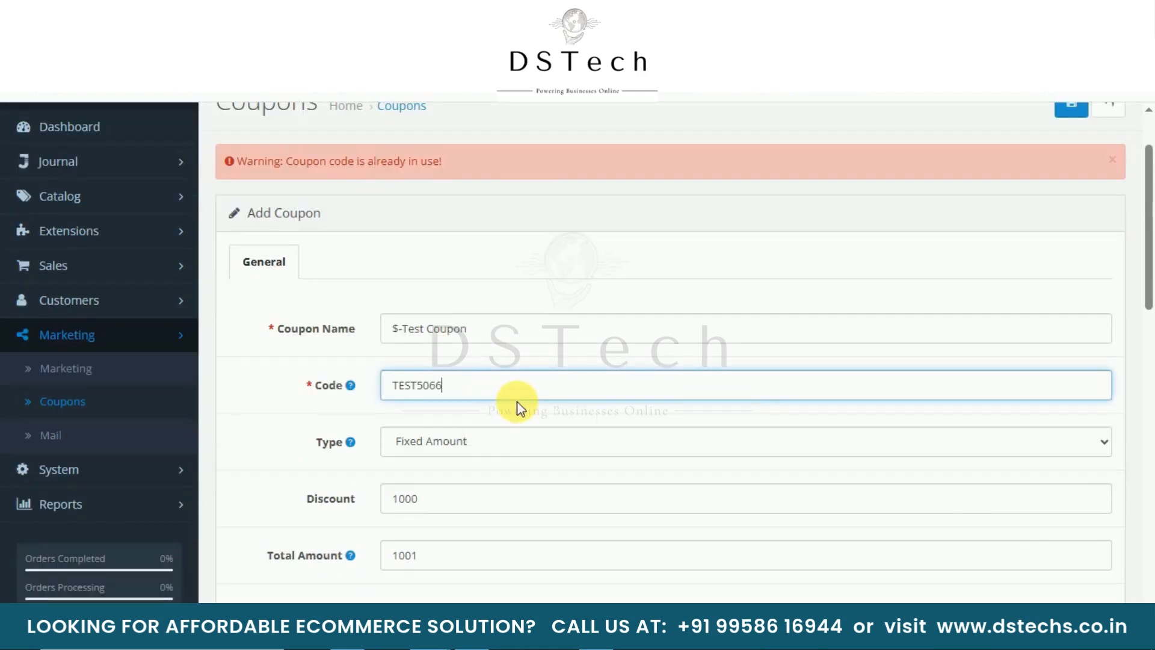
{"action": "scroll", "coordinate": [966, 347], "scroll_direction": "up", "scroll_amount": 2}
{"action": "left_click", "coordinate": [1065, 181]}
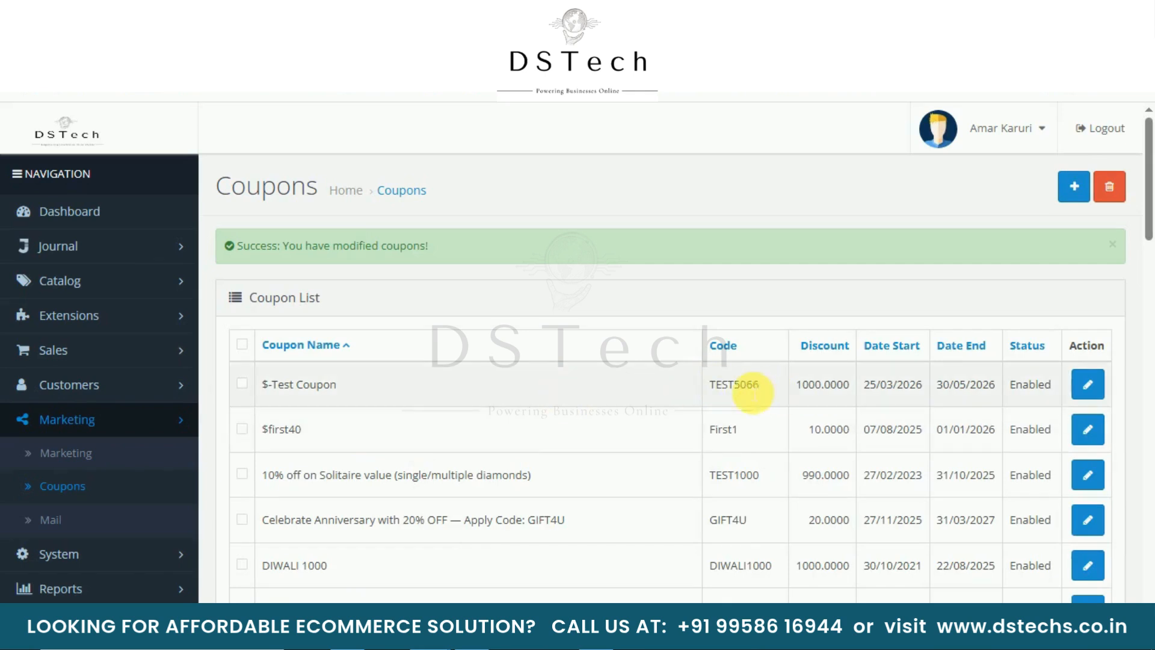
Step: Check the "$-Test Coupon" entry in the coupon list, and delete that coupon
{"action": "left_click_drag", "start_coordinate": [711, 385], "coordinate": [985, 385]}
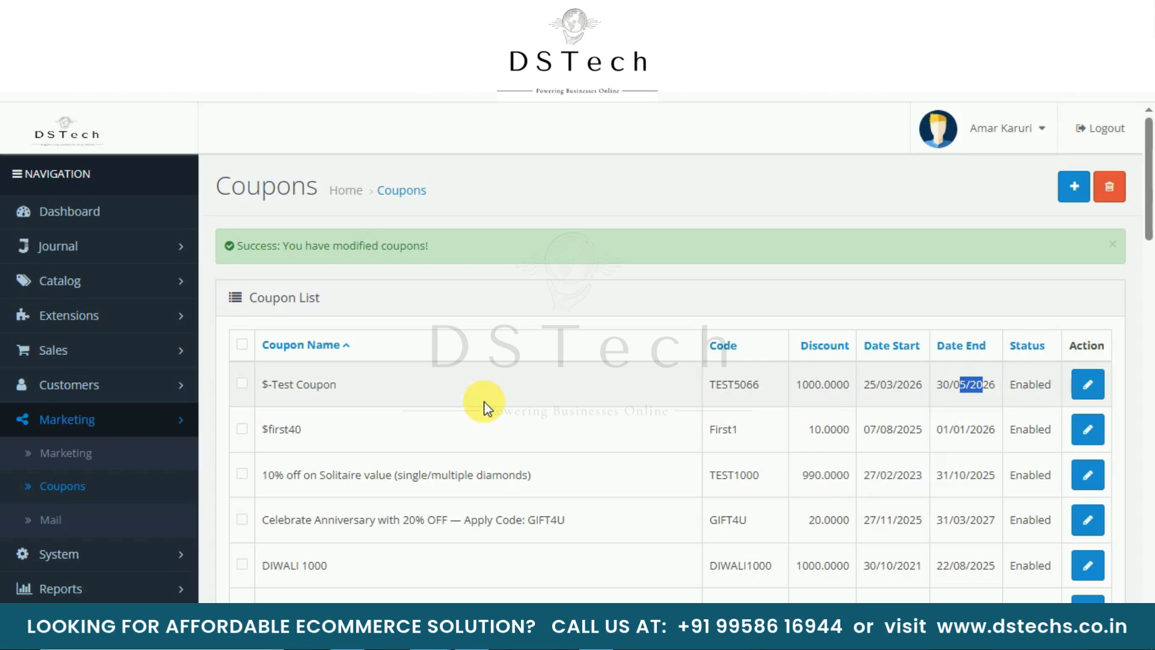
{"action": "left_click", "coordinate": [243, 388]}
{"action": "left_click", "coordinate": [1108, 187]}
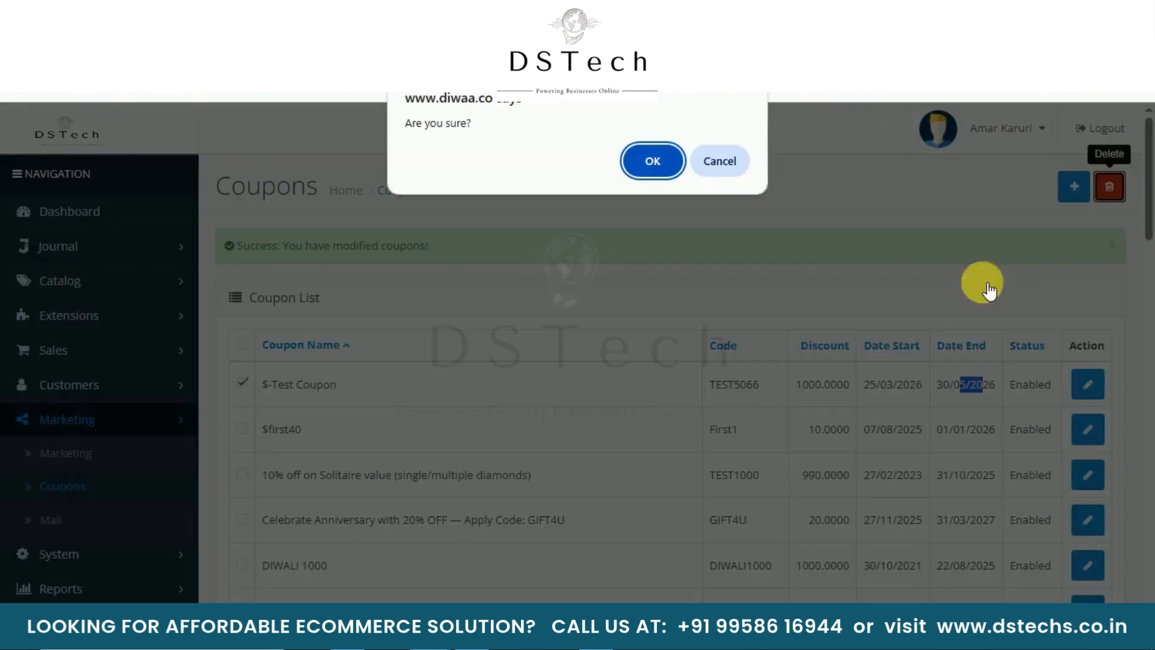
{"action": "left_click", "coordinate": [652, 163]}
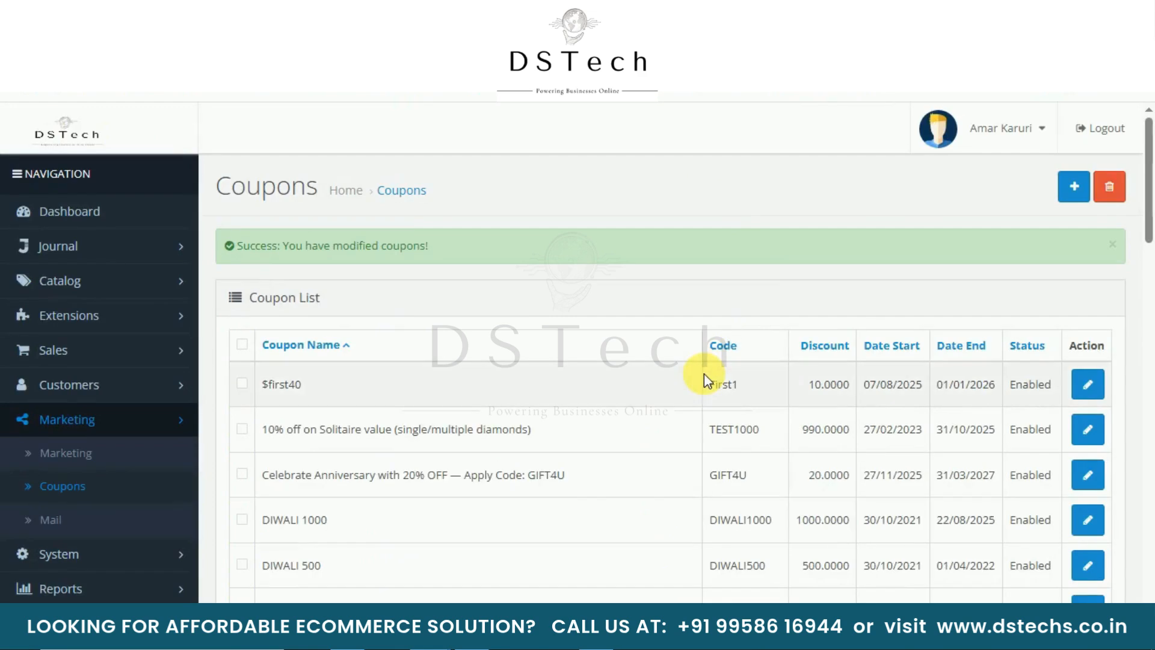